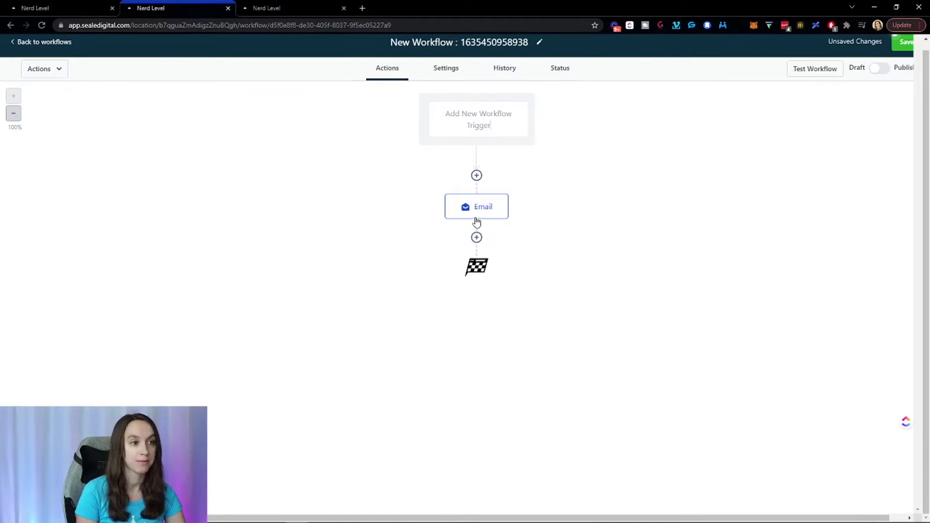
Add a Wait action after the Email step and set it to wait for an Email Event.
click(476, 238)
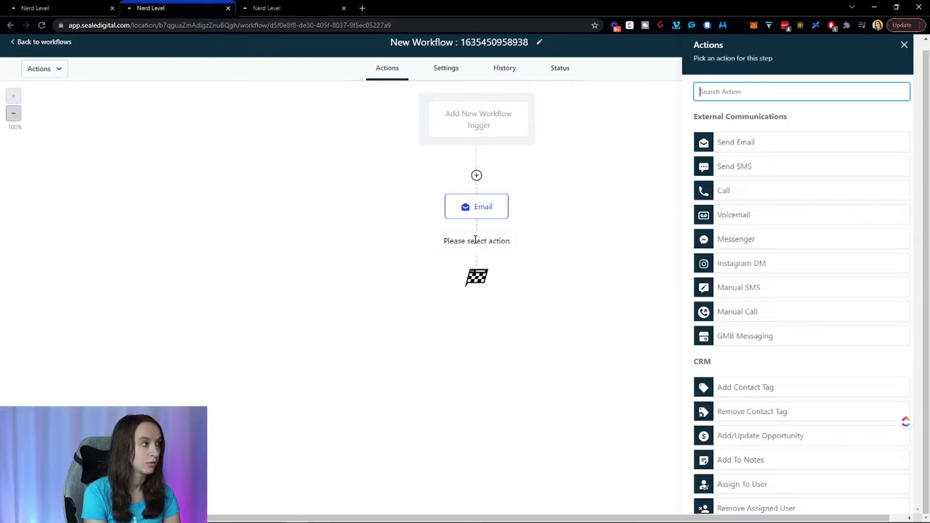
text(wait)
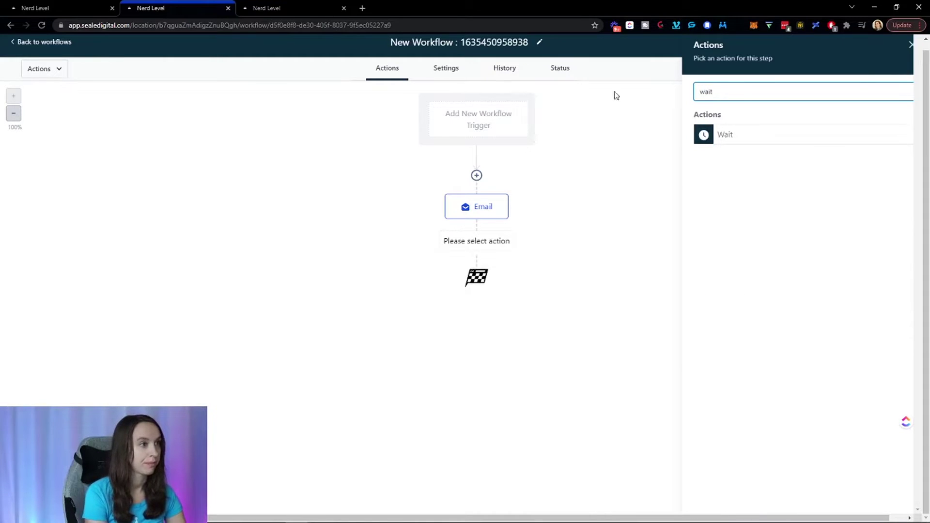
click(829, 137)
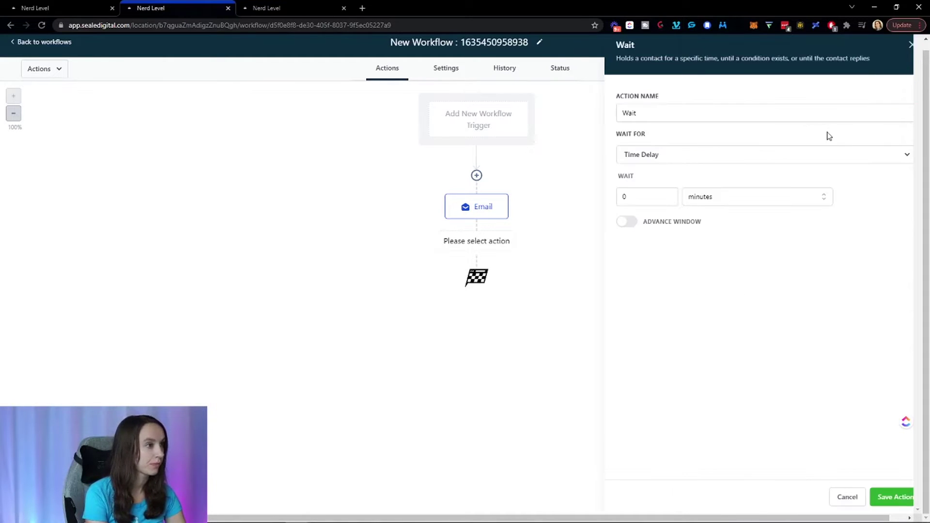
click(696, 160)
scroll(696, 255, down, 3)
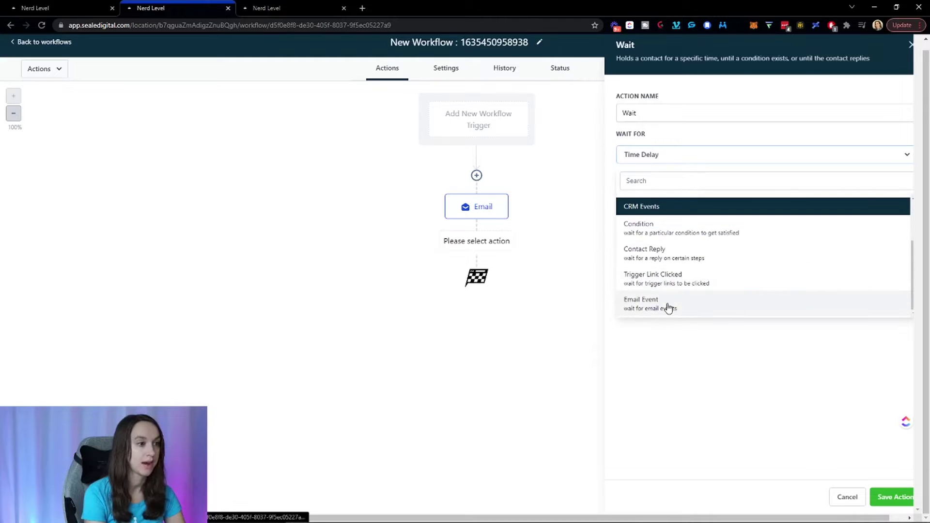
click(669, 308)
Pick Email as the email step to wait for and choose Opened as the email event.
click(656, 200)
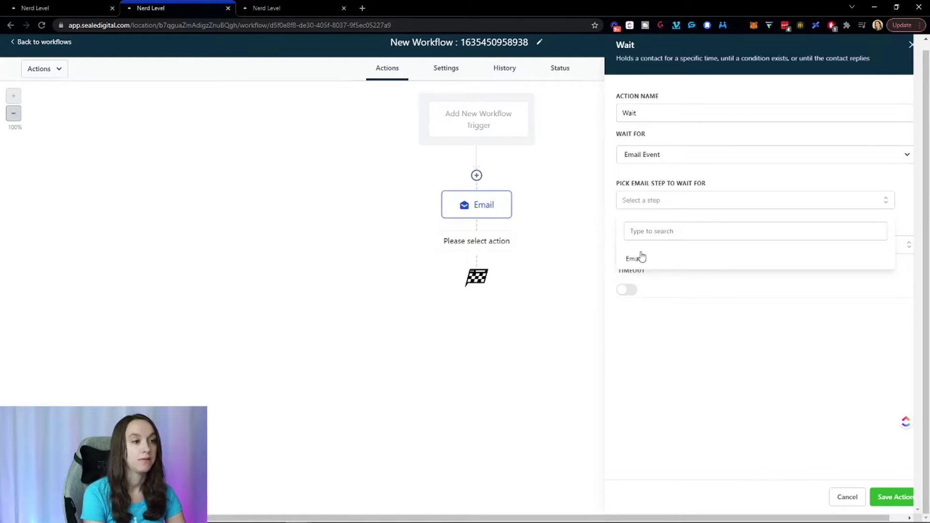
click(660, 263)
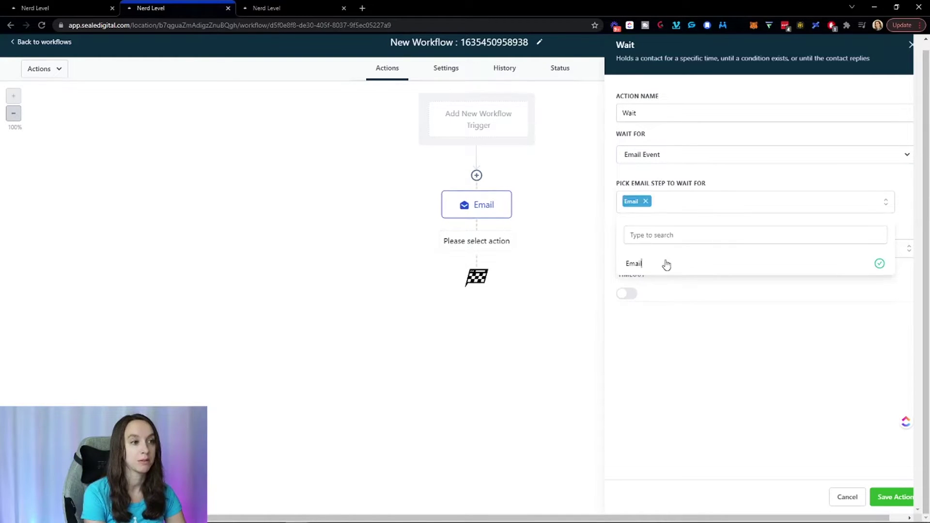
click(741, 325)
click(700, 251)
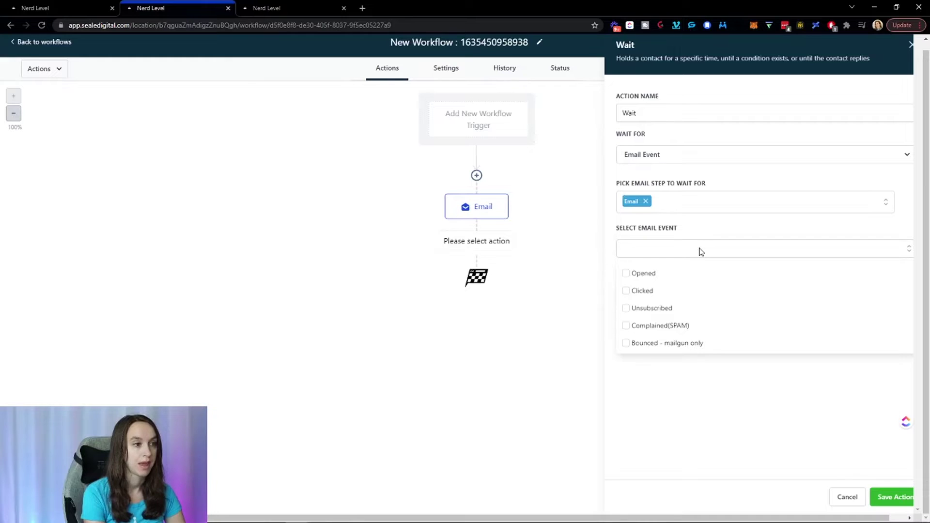
click(665, 273)
click(705, 401)
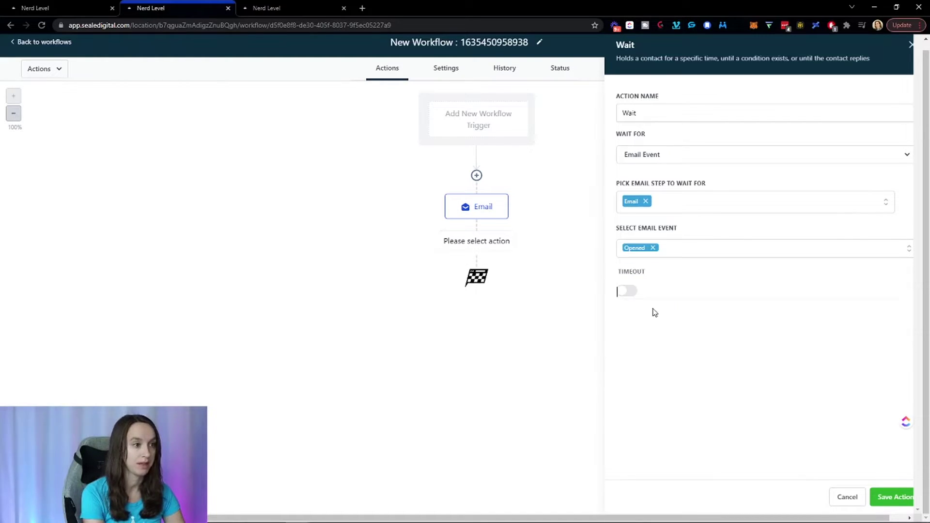
Enable the Wait action's timeout, set it to 2 days and save the action.
click(629, 291)
click(654, 314)
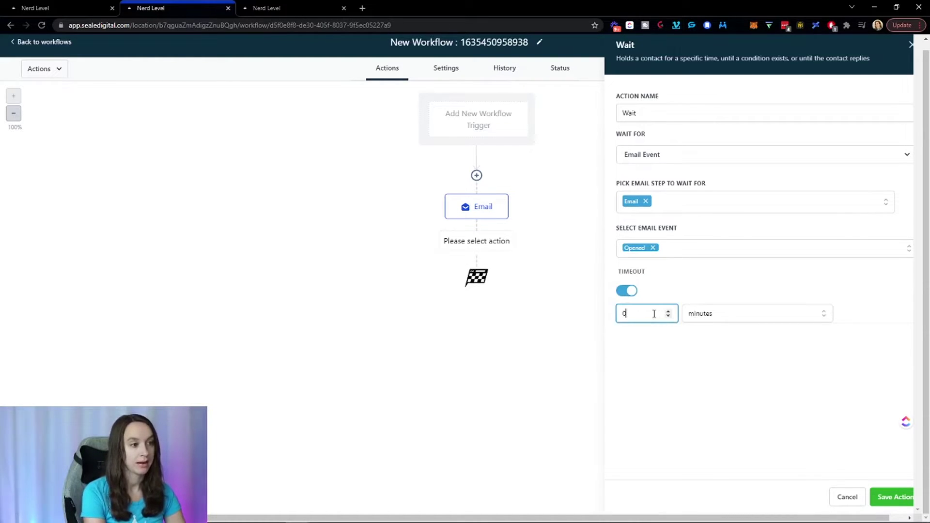
key(BackSpace)
text(2)
click(708, 317)
click(722, 339)
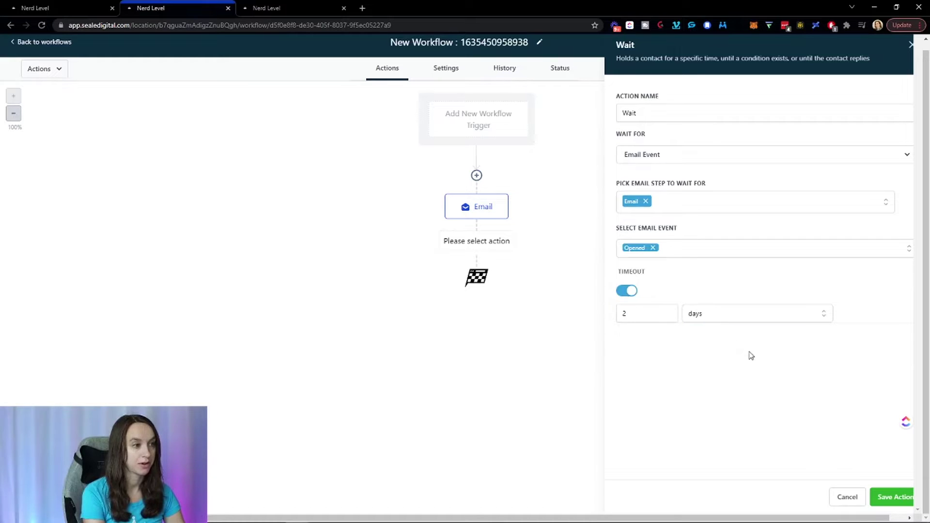
click(883, 496)
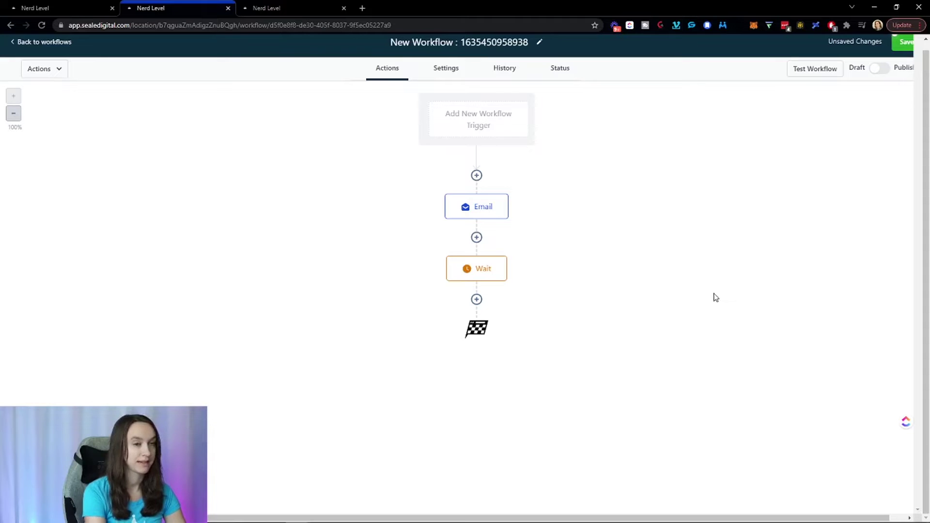
Add an If / Else condition after the Wait step.
click(484, 275)
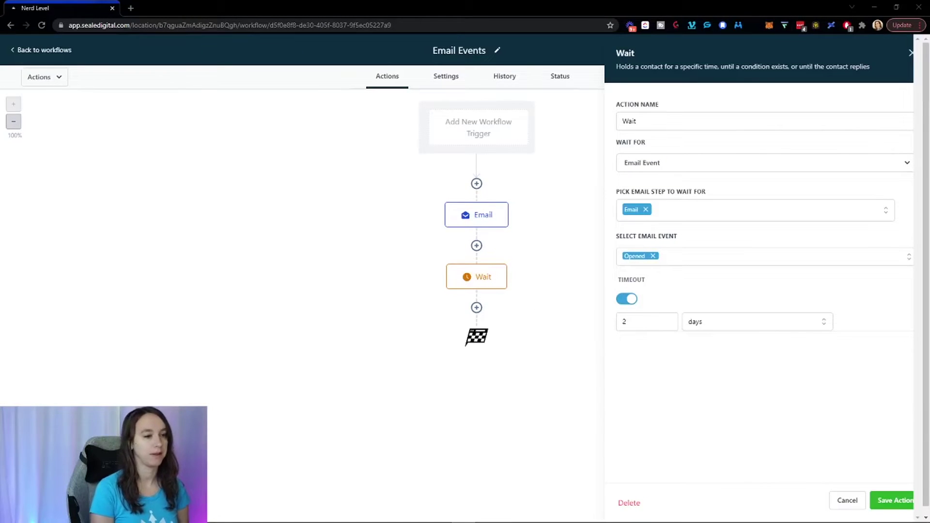
click(477, 308)
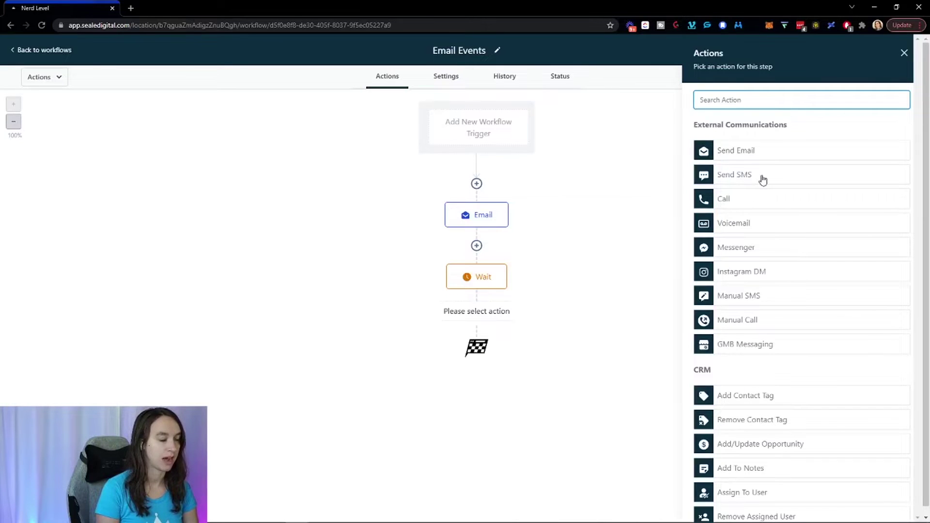
scroll(811, 256, down, 12)
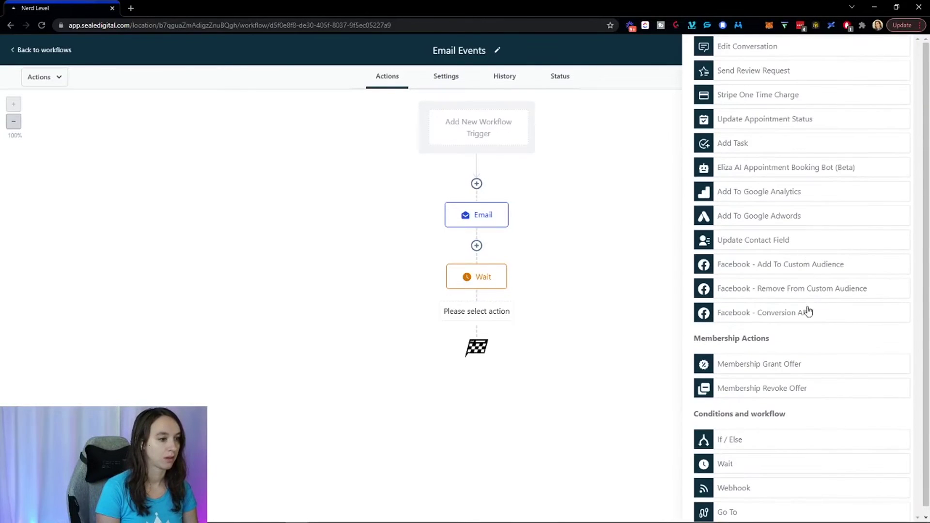
click(792, 443)
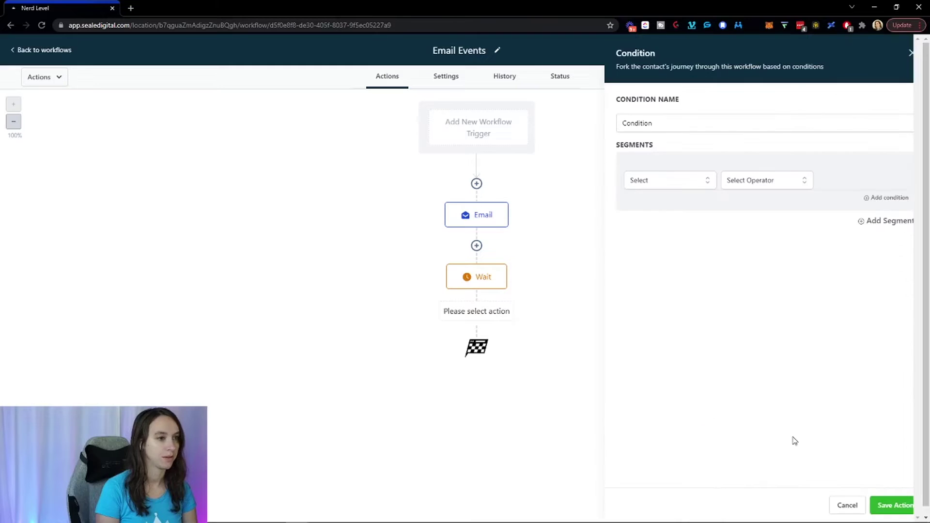
Define the condition's segment as Email Event Is Opened and save the action.
click(693, 187)
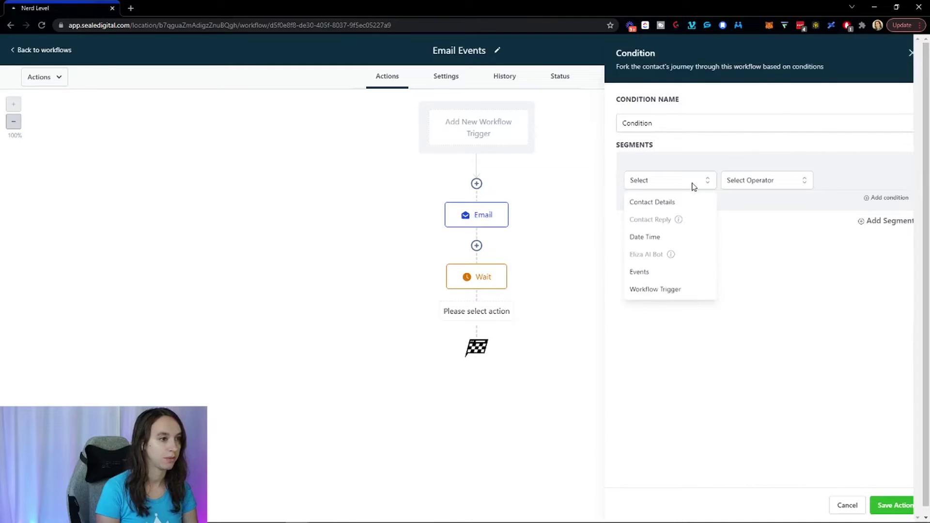
mouse_move(679, 220)
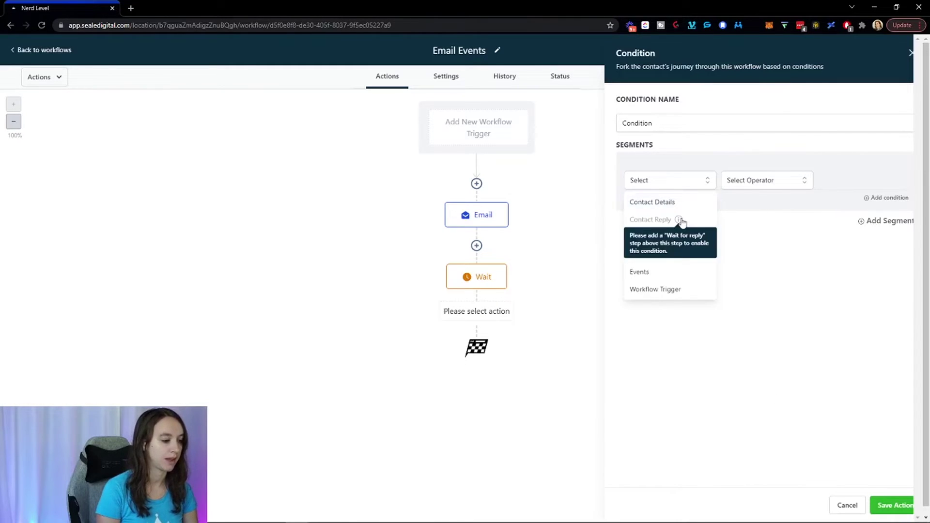
click(679, 272)
click(650, 218)
click(736, 188)
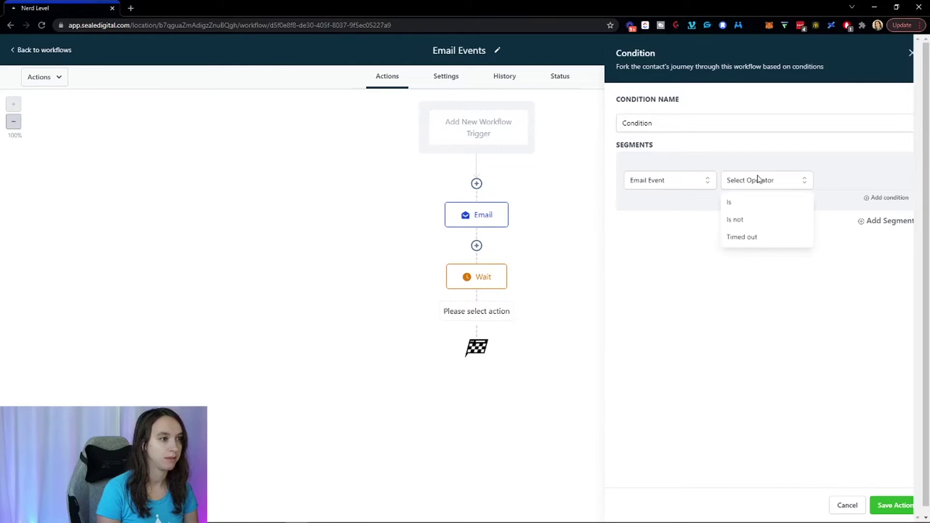
click(758, 199)
click(847, 192)
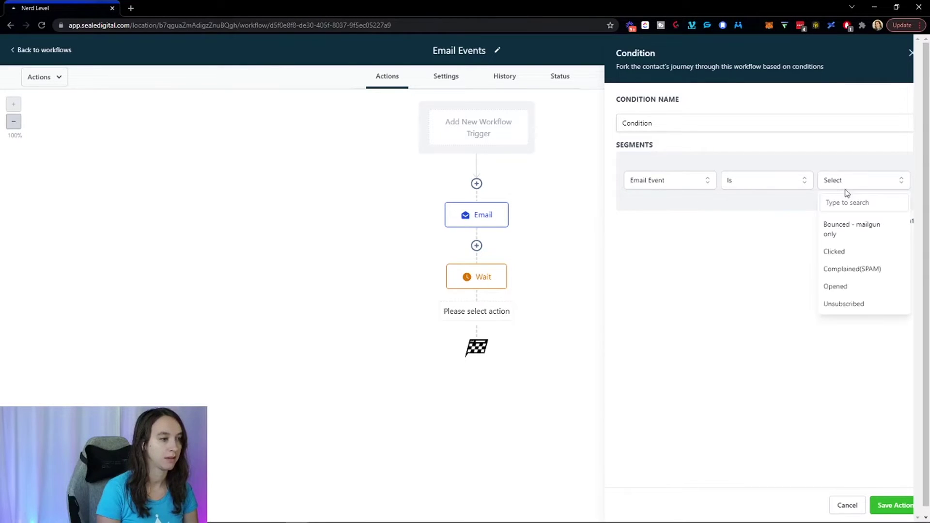
click(848, 289)
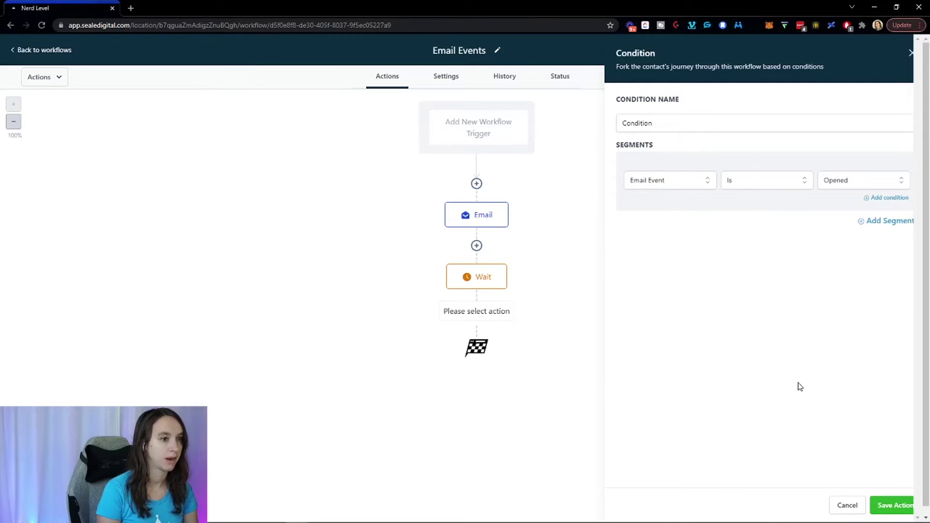
click(912, 502)
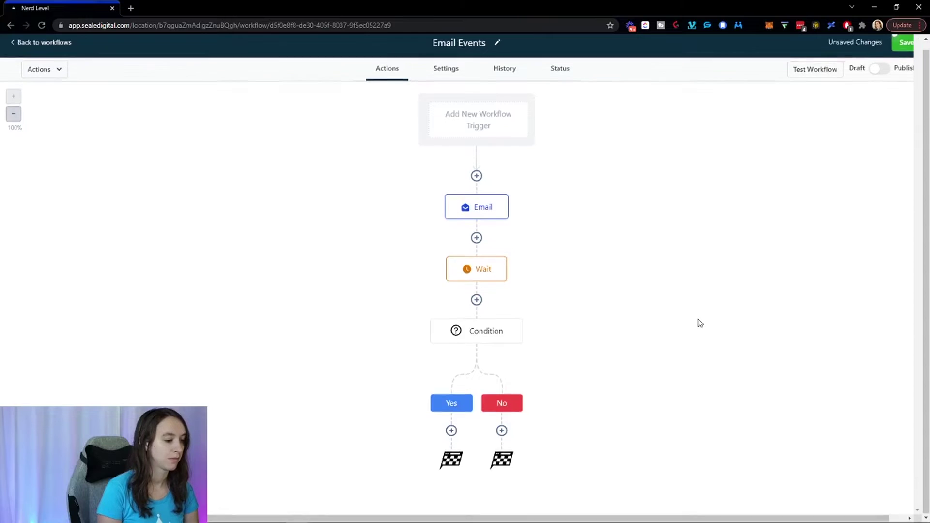
Review the settings of the Wait step and the Condition step, closing each without changes.
click(488, 274)
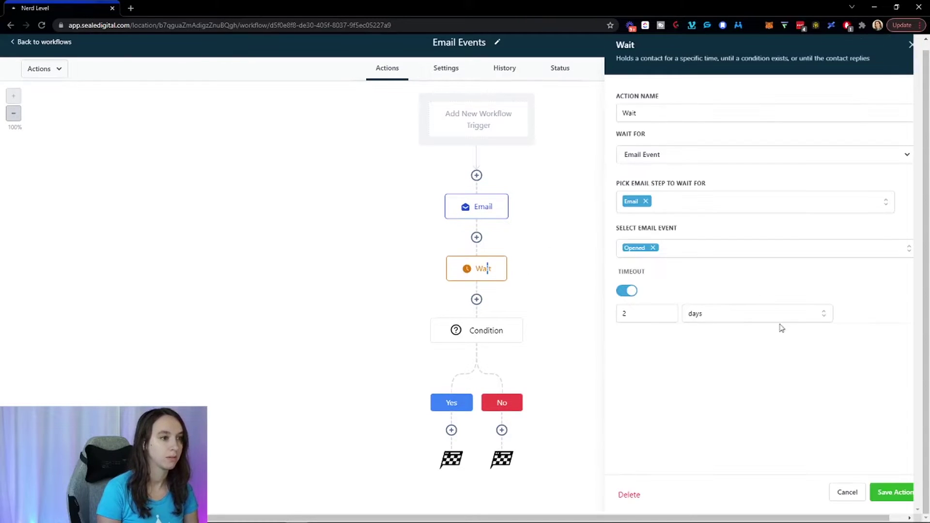
click(847, 493)
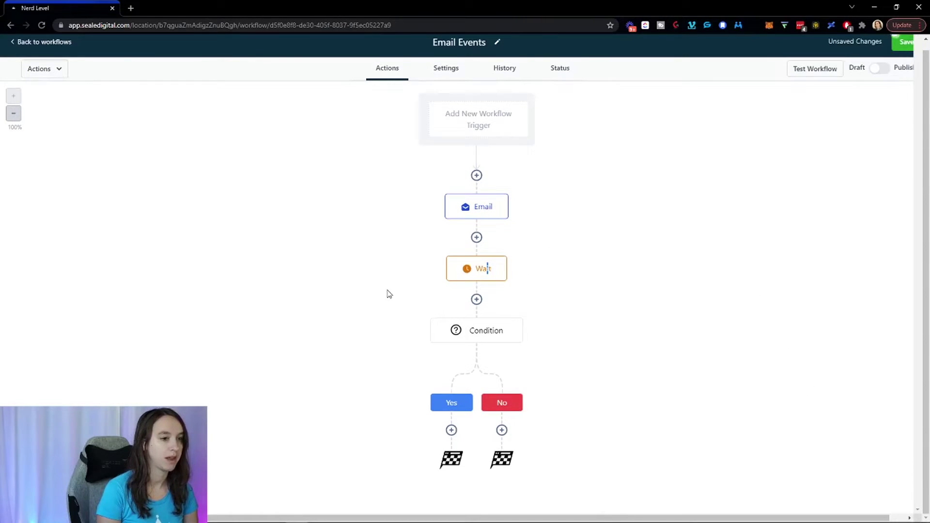
click(483, 334)
click(844, 493)
Add a Send Email action to the Yes branch with subject "Test2" and message "est", and save it.
click(451, 433)
click(737, 139)
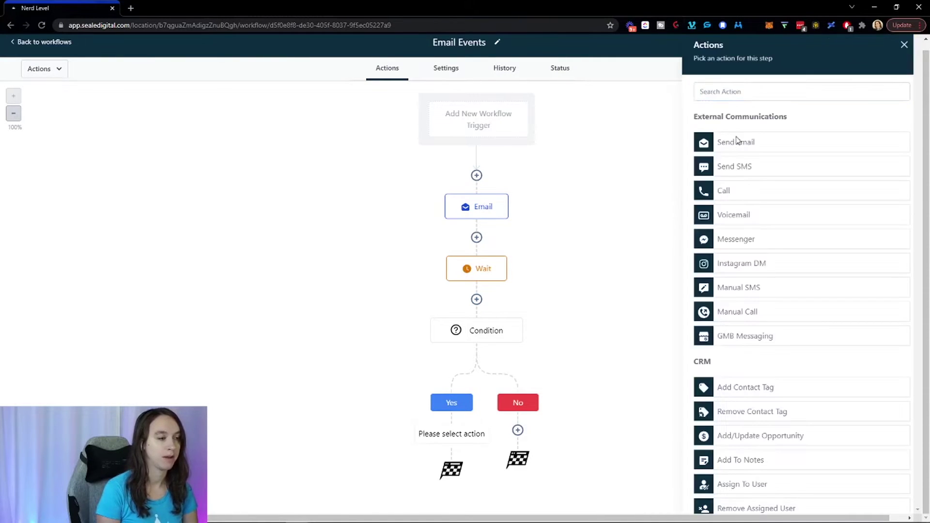
click(735, 253)
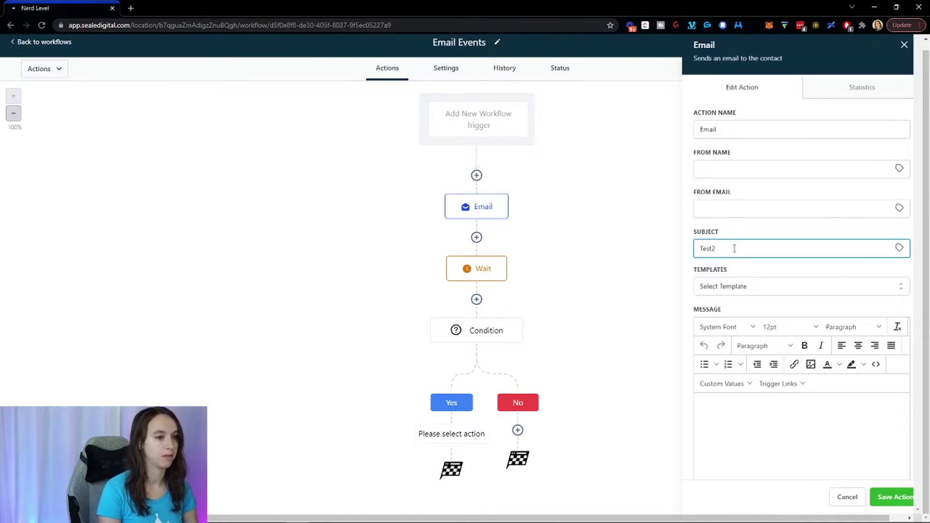
click(887, 497)
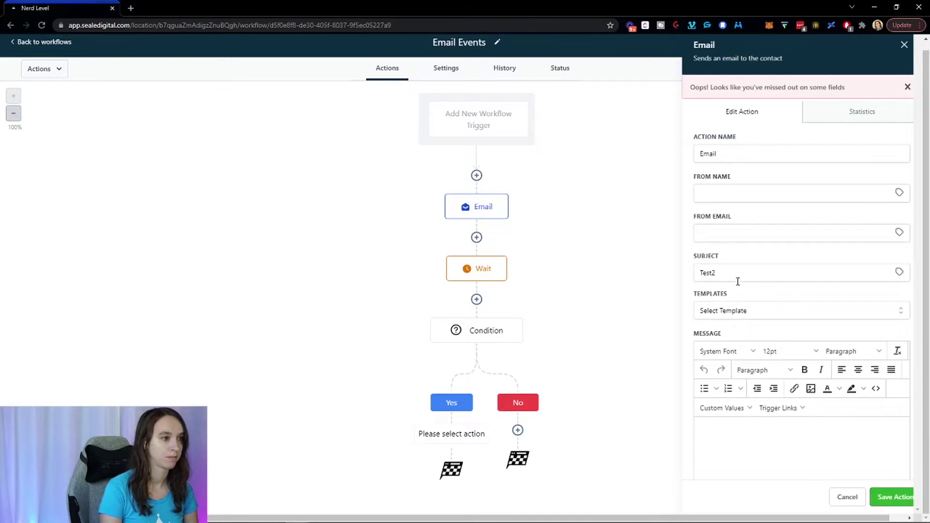
scroll(738, 282, down, 3)
click(731, 338)
text(est)
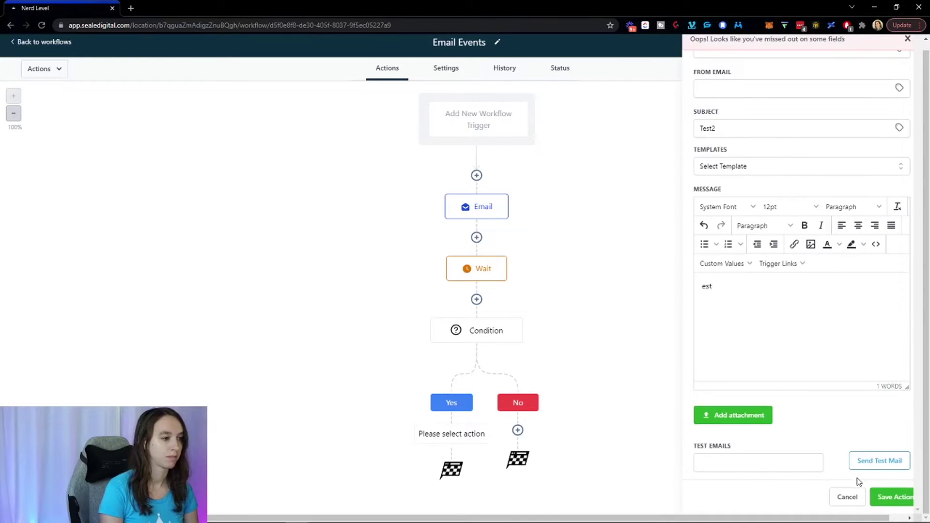
click(890, 497)
Add a Send Email action to the No branch with subject "subject2" and message "test2", and save it.
scroll(664, 329, down, 1)
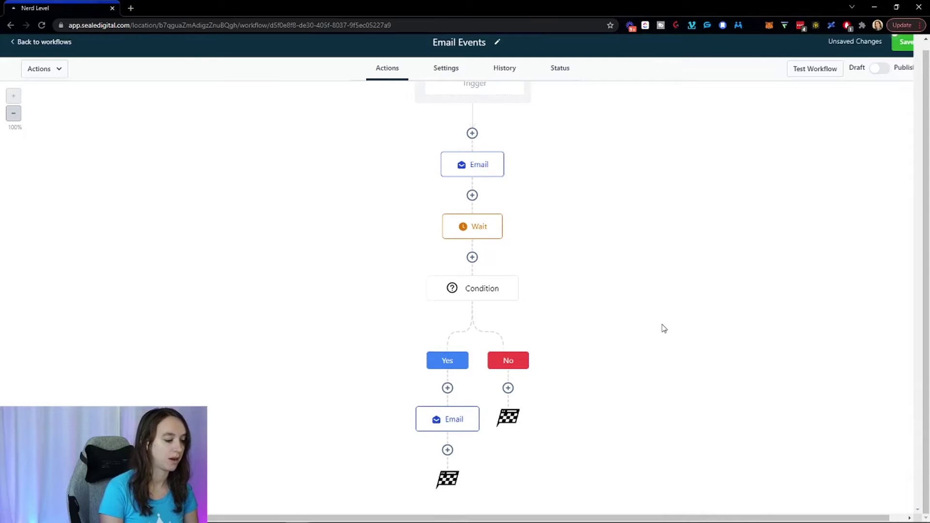
click(508, 388)
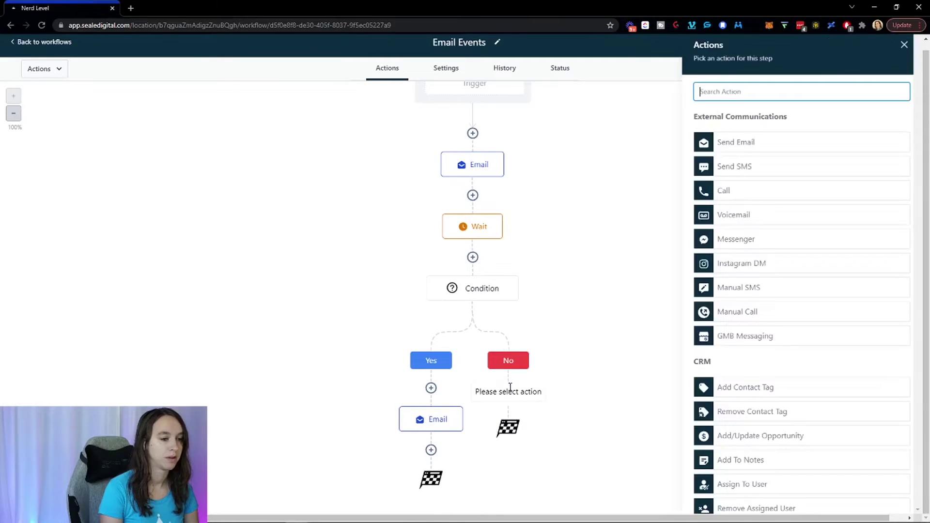
click(803, 150)
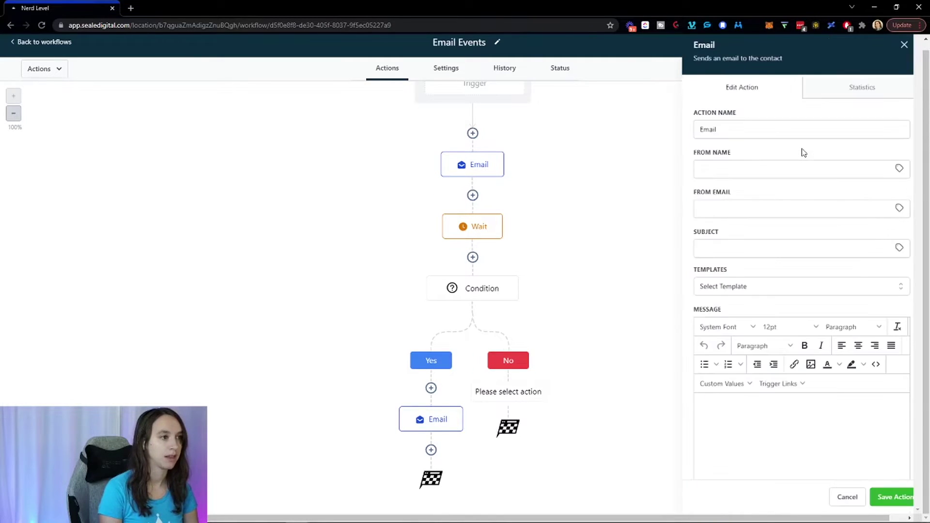
click(758, 250)
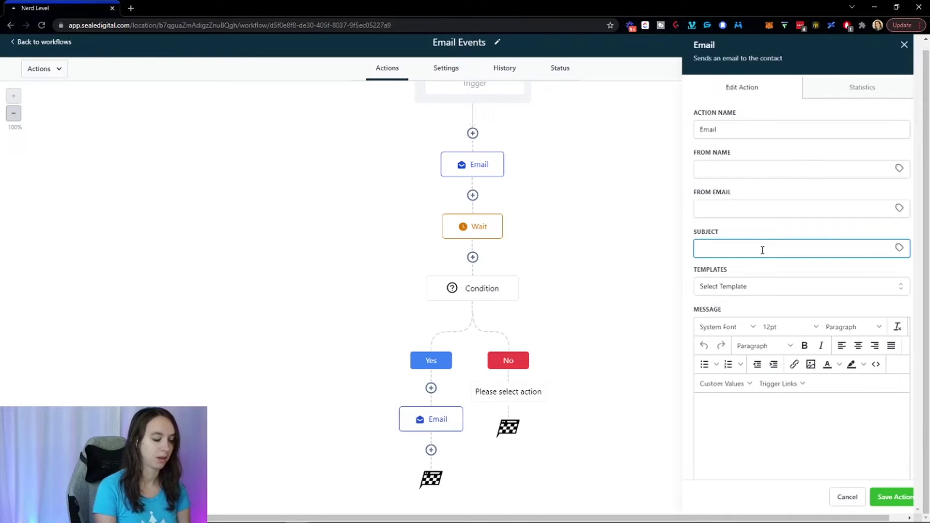
text(subject2)
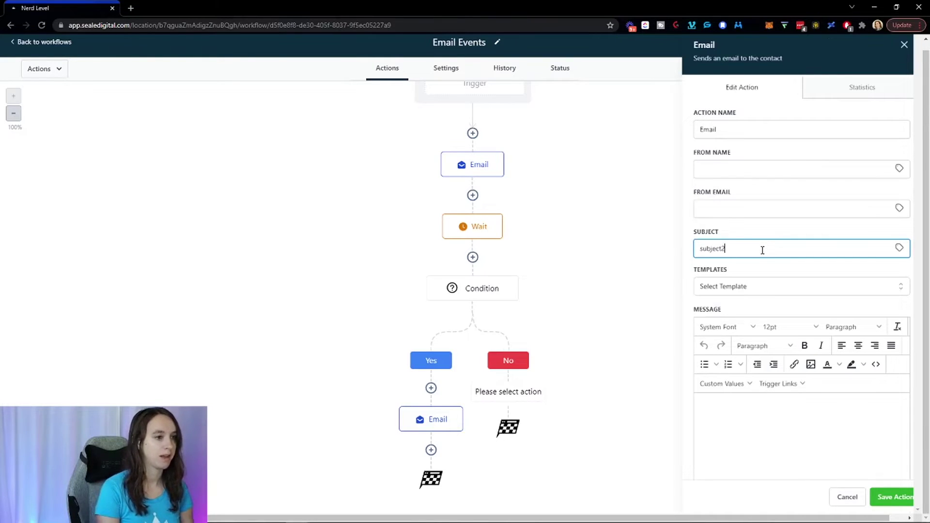
click(749, 439)
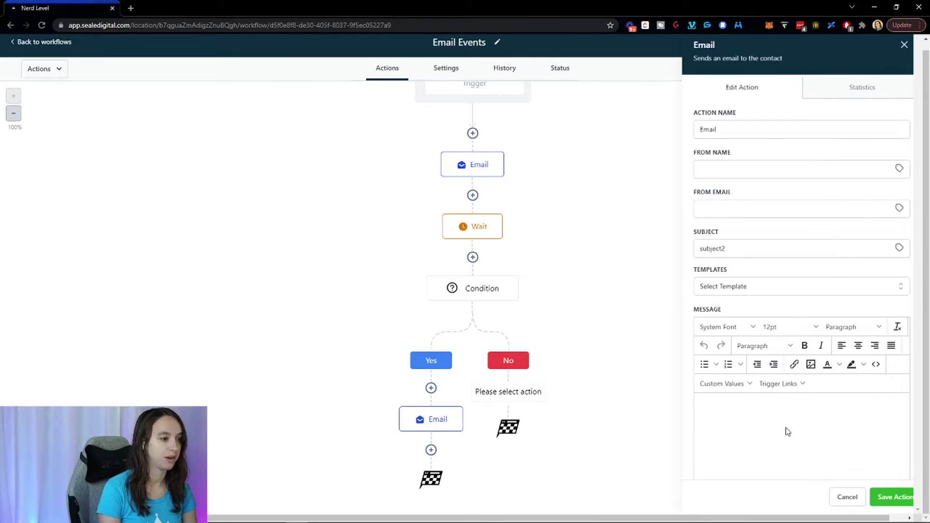
text(test2)
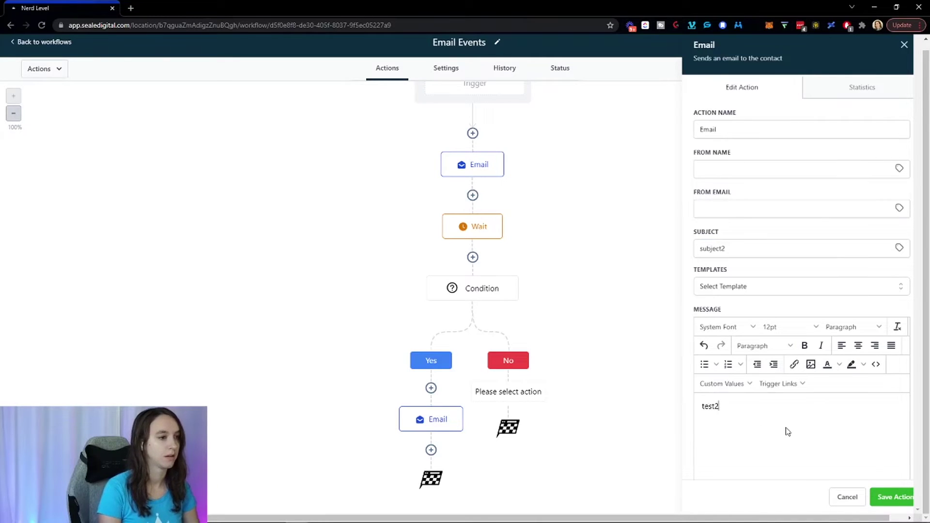
click(887, 496)
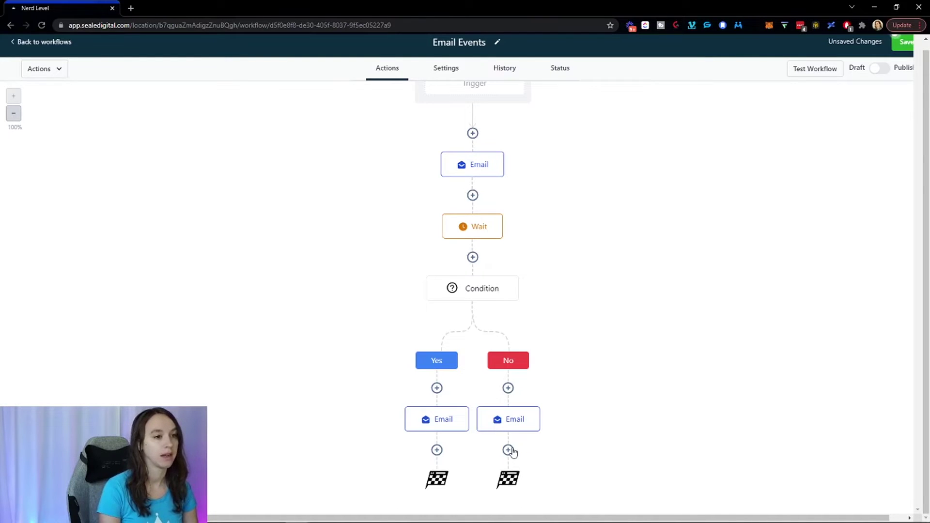
Add a Wait action after the Email step in the Yes branch.
click(508, 451)
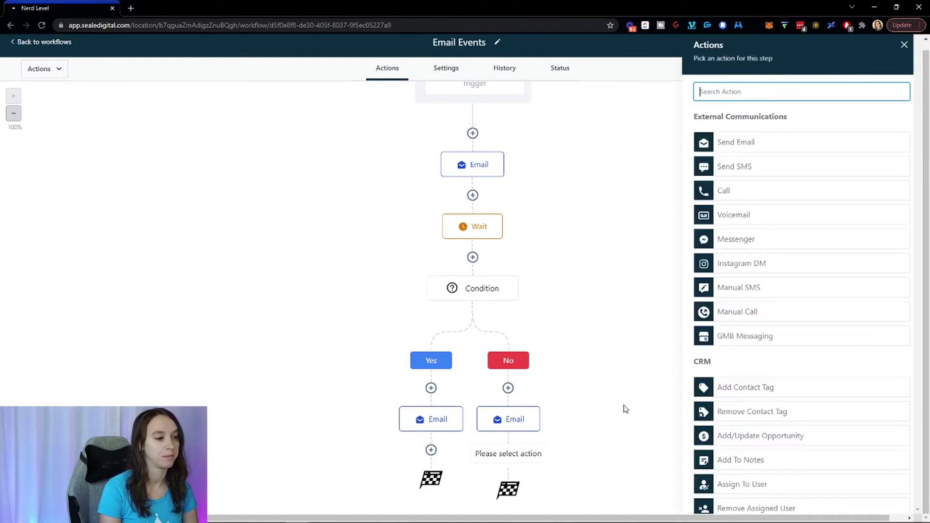
click(431, 451)
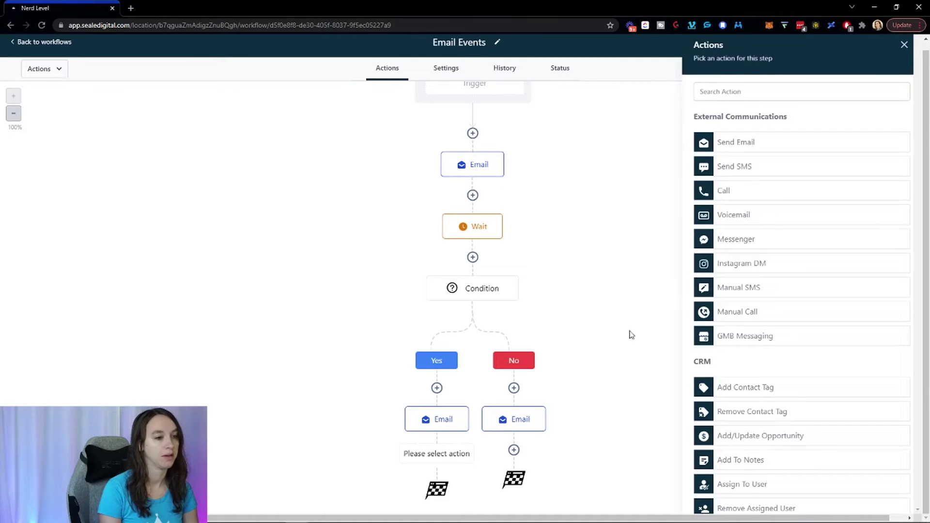
click(773, 96)
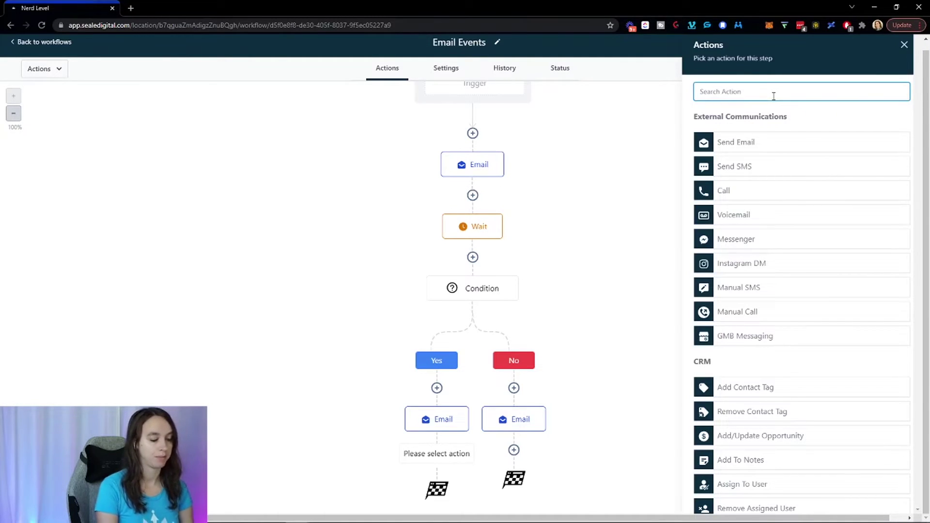
text(ac)
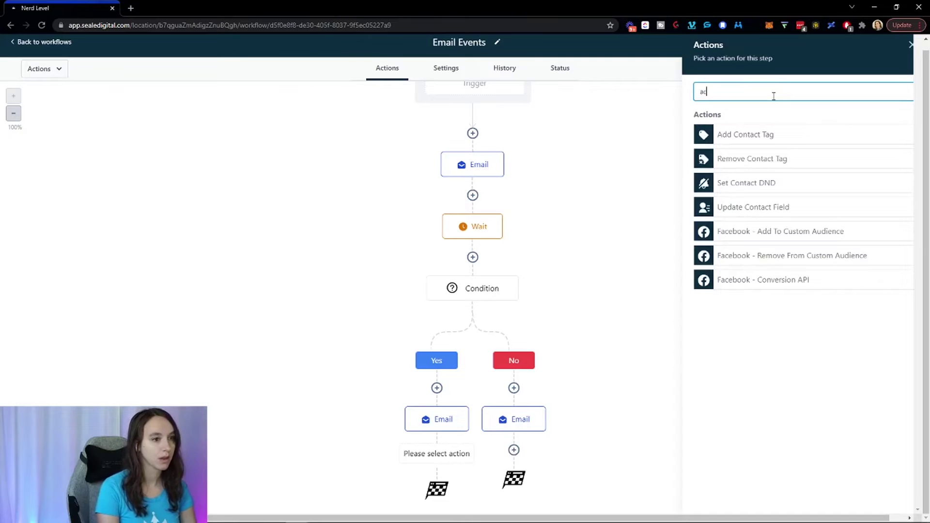
key(BackSpace)
key(BackSpace)
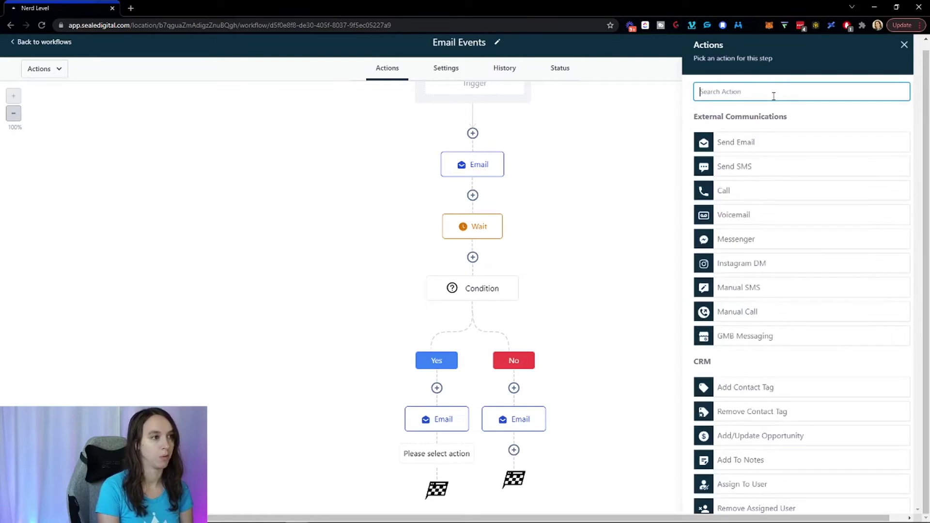
text(wa)
click(758, 134)
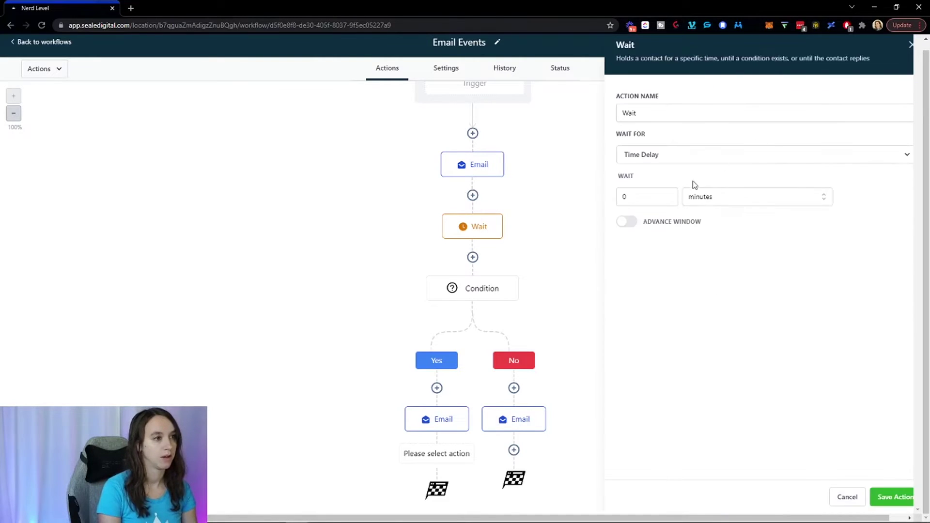
Make the new Wait step wait for the Clicked email event on the Email step.
click(685, 155)
scroll(708, 266, down, 3)
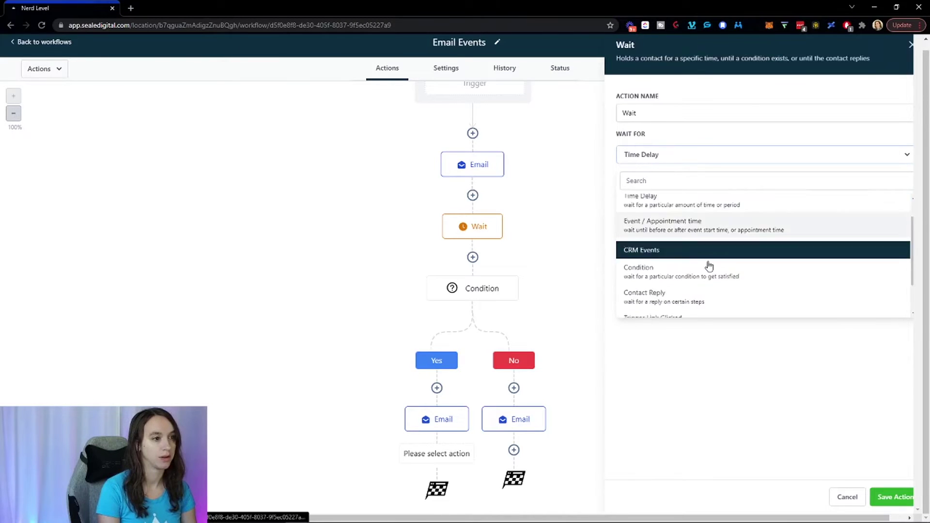
click(667, 298)
click(665, 244)
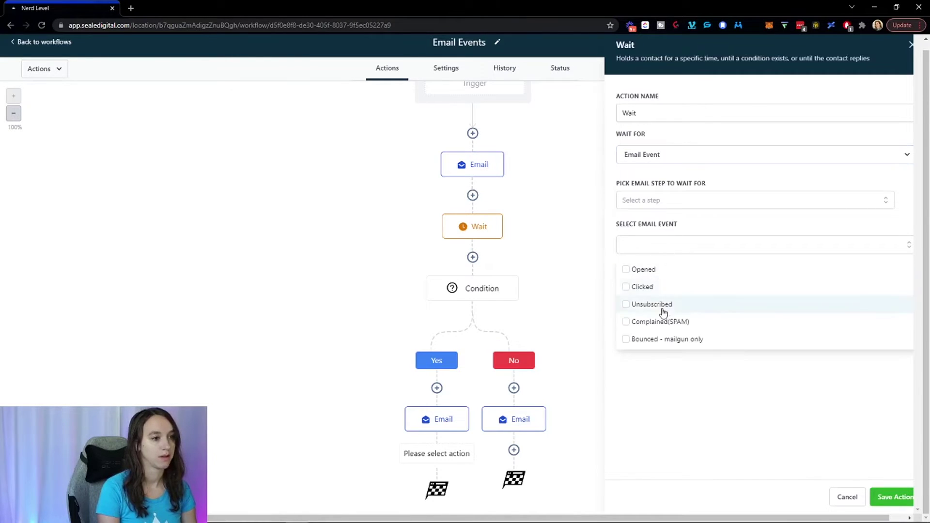
click(660, 286)
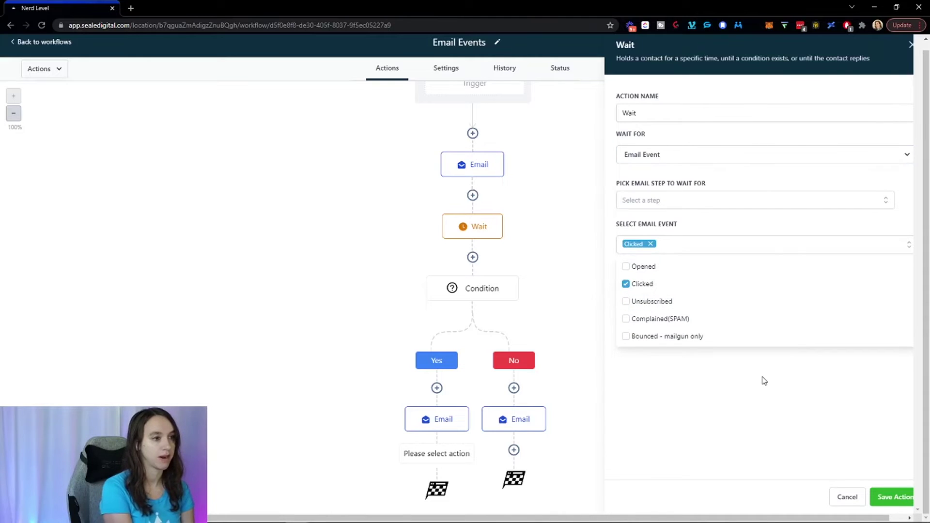
click(760, 392)
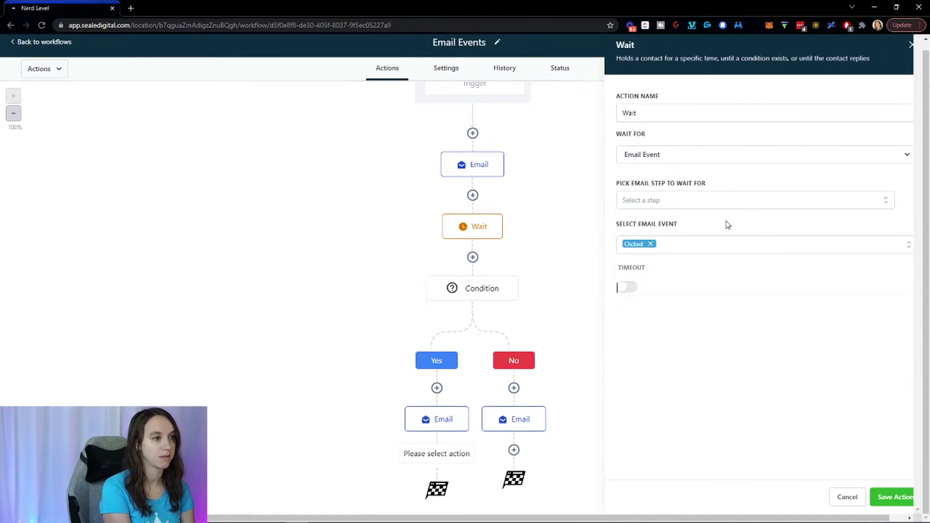
click(743, 201)
click(673, 258)
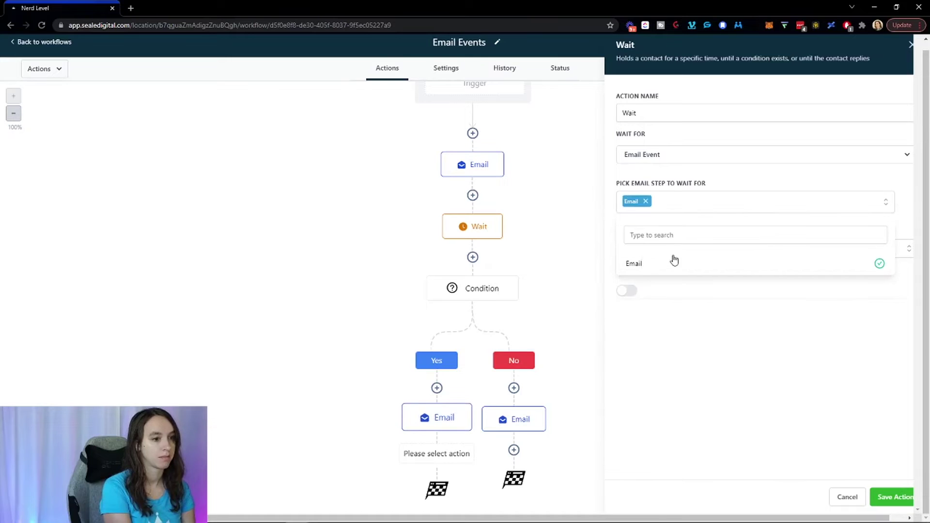
click(714, 347)
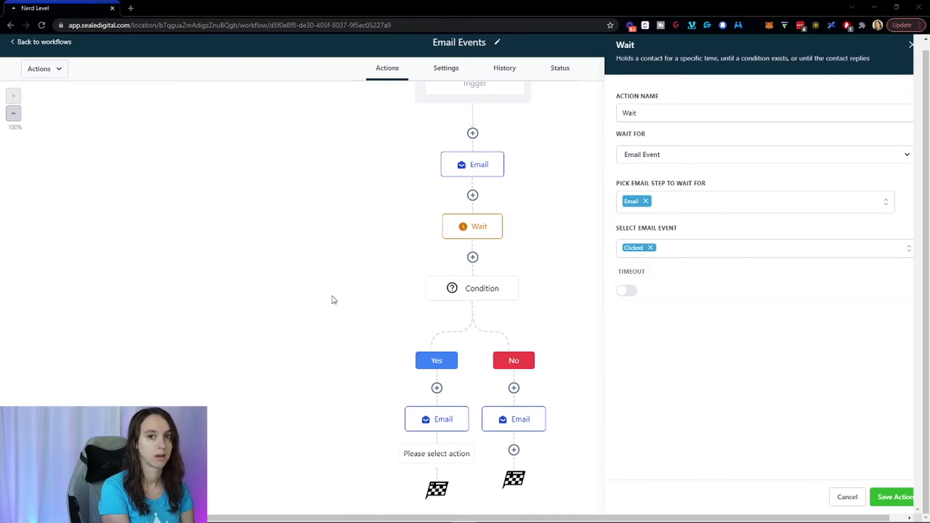
Set the Wait step to wait for Trigger Link Clicked with the Agency Onboarding Masterclass link, and save the action.
click(687, 162)
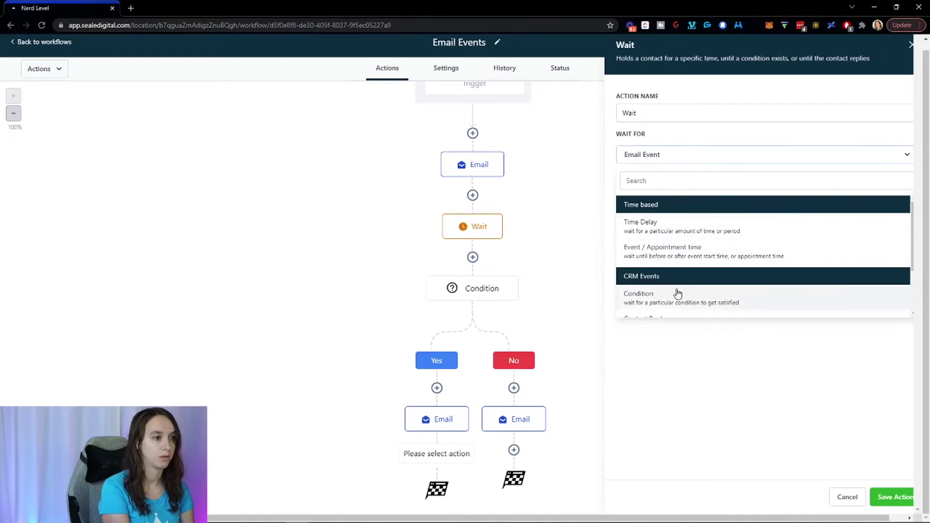
scroll(675, 290, down, 2)
click(700, 275)
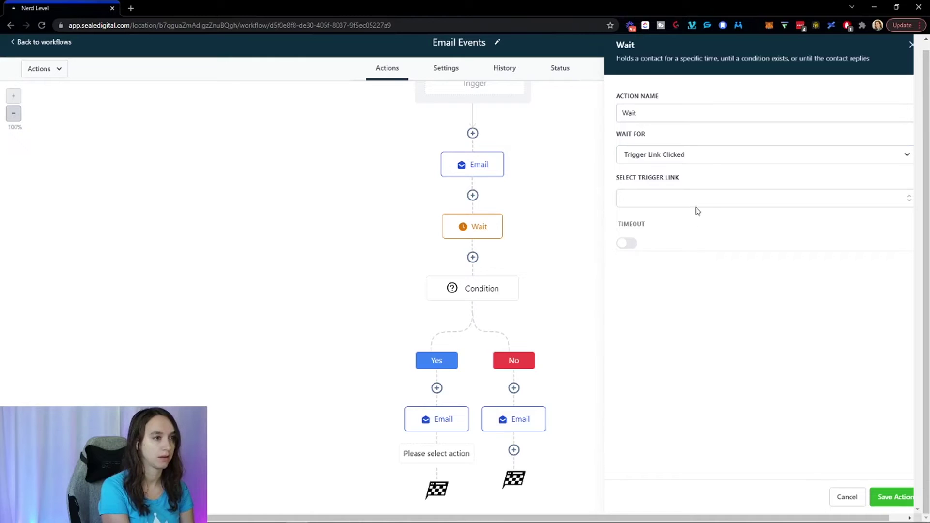
click(700, 199)
click(696, 222)
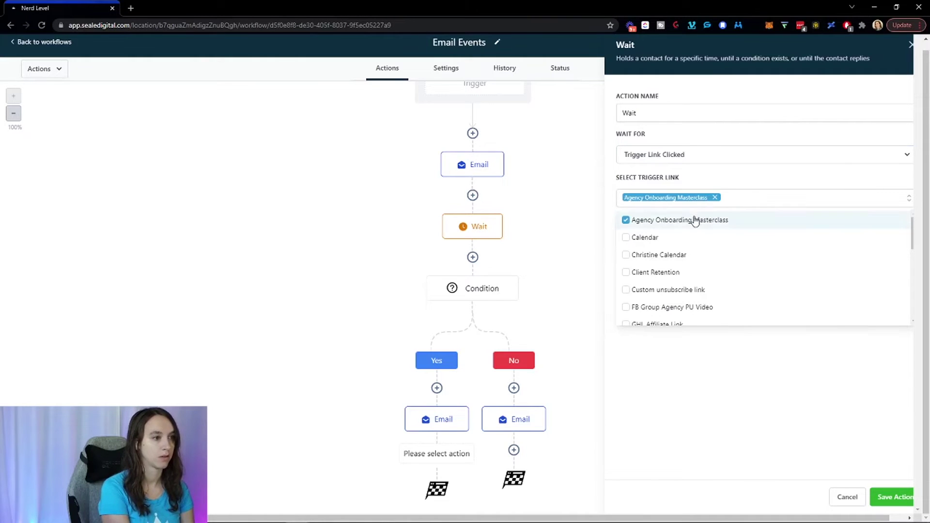
click(778, 400)
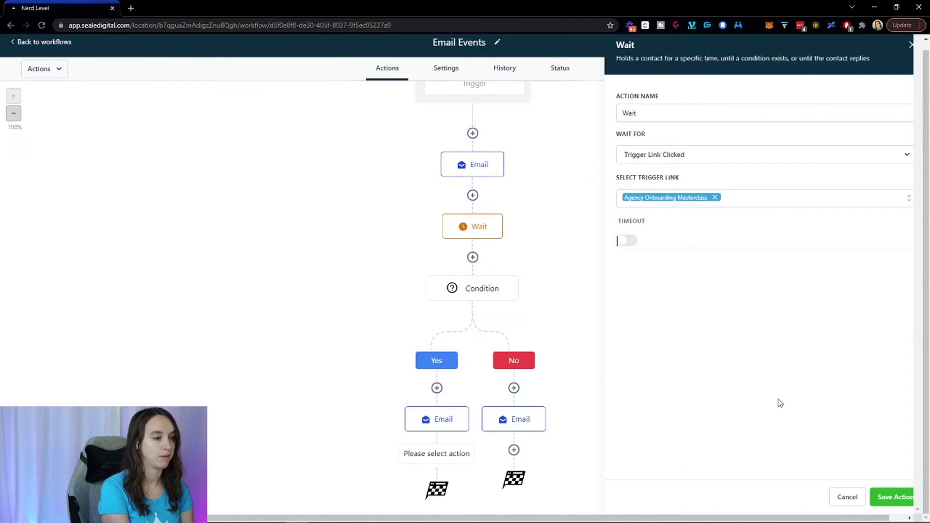
click(891, 497)
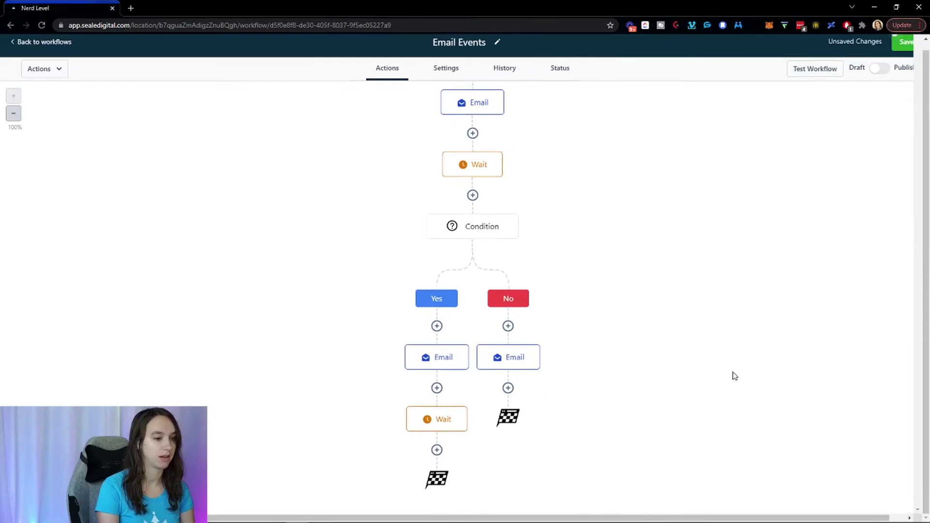
Add a condition after the Yes branch's Wait step with the segment Trigger Link clicked Is Agency Onboarding Masterclass, and save it.
click(436, 450)
scroll(758, 272, down, 12)
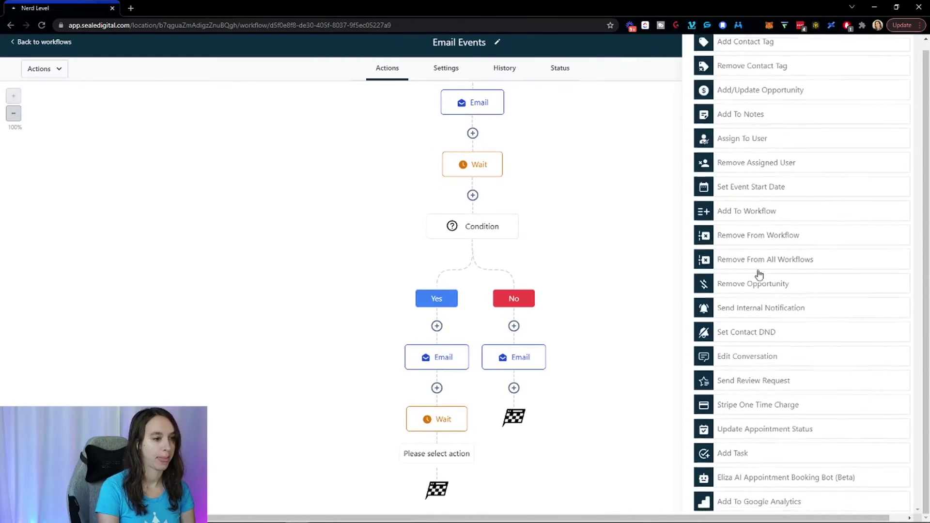
click(781, 433)
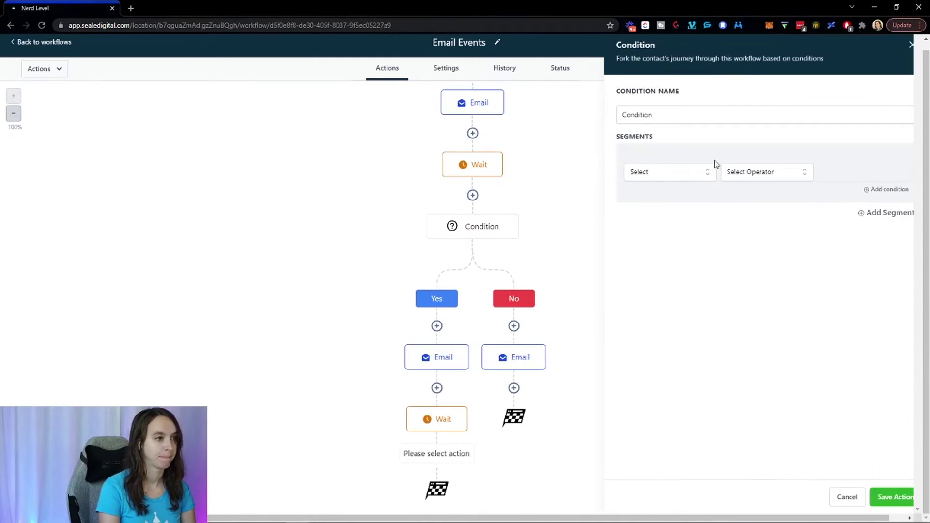
click(669, 176)
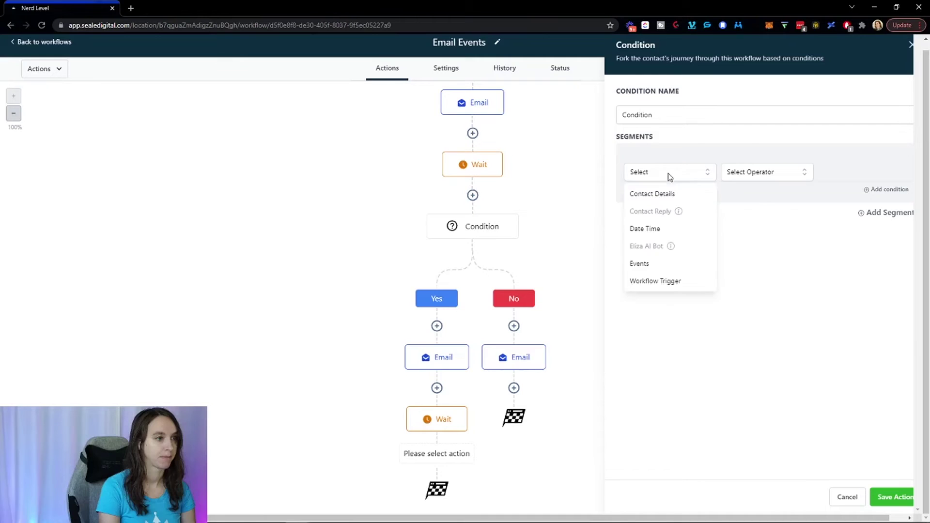
click(701, 264)
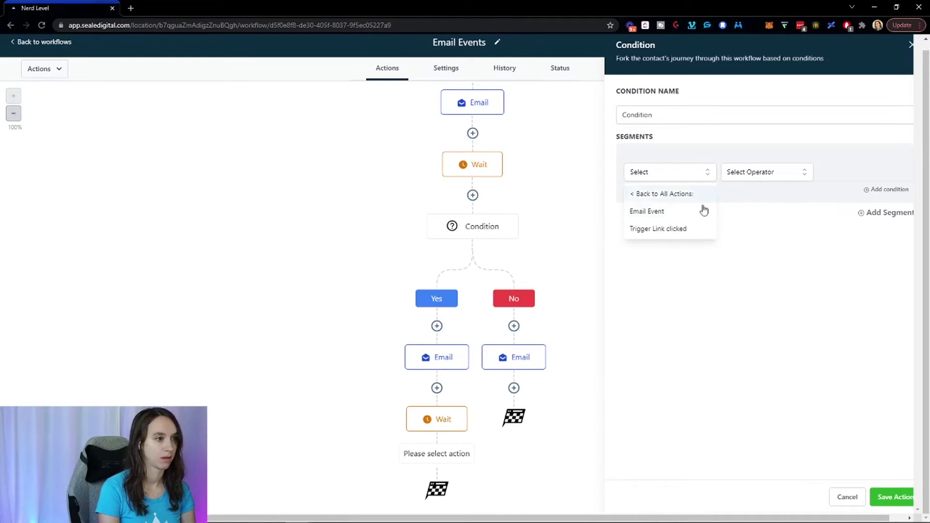
click(674, 228)
click(781, 173)
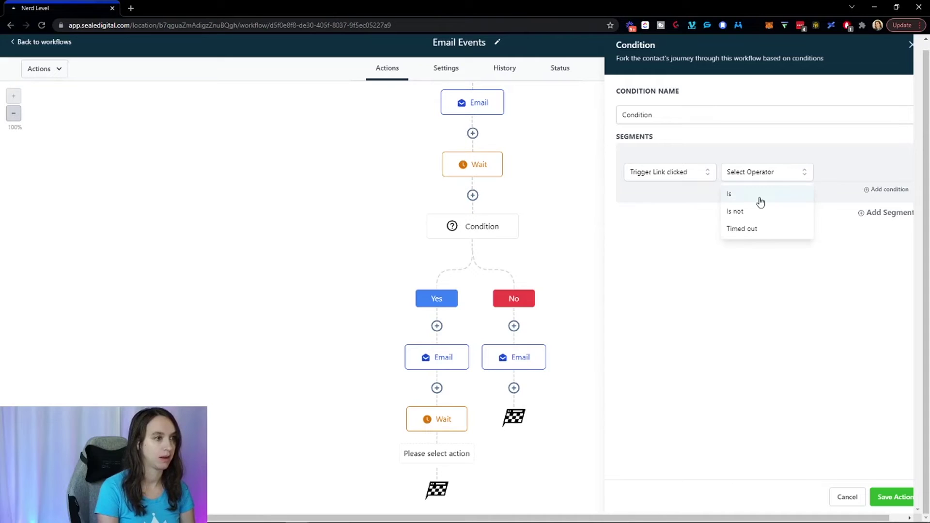
click(762, 195)
click(851, 176)
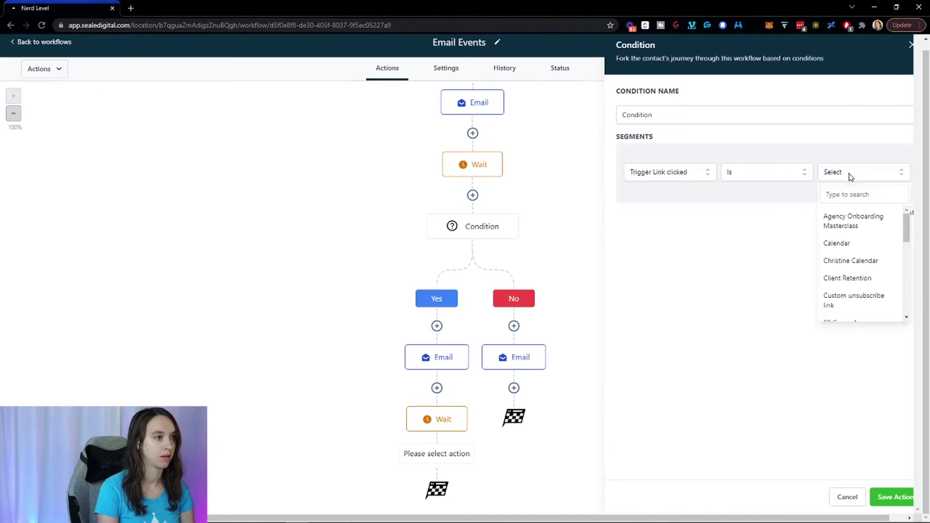
click(855, 219)
click(895, 496)
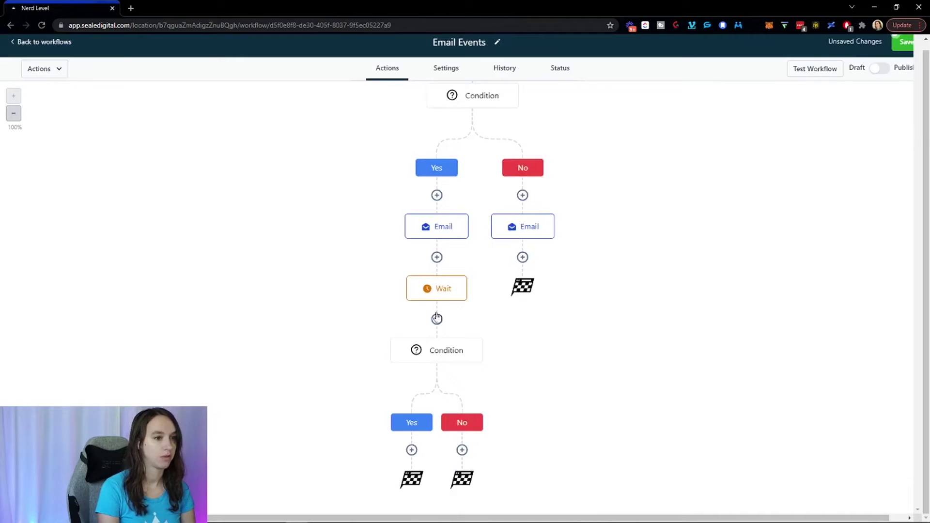
Add a Send Email action to the second condition's Yes branch with subject "email3" and message "email3", and save it.
click(411, 450)
click(794, 143)
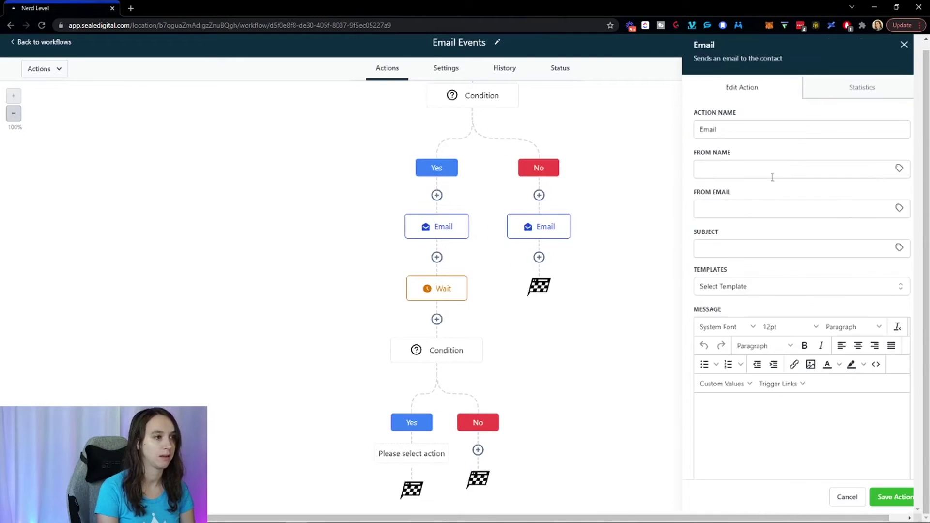
click(729, 256)
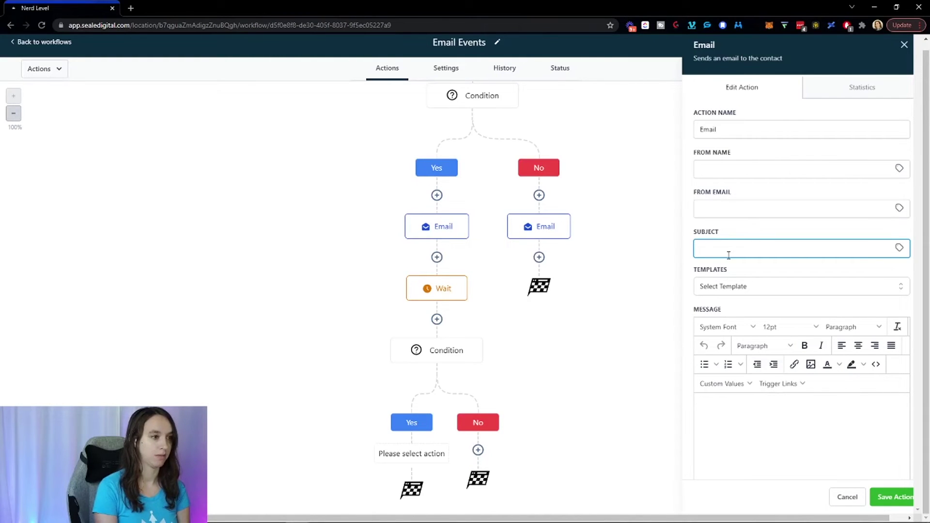
text(email3)
click(741, 420)
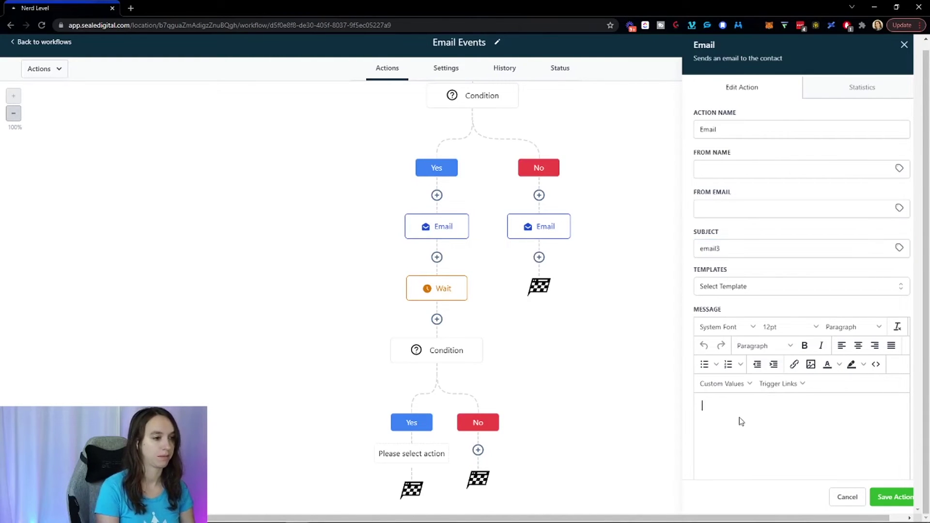
text(email)
text(2)
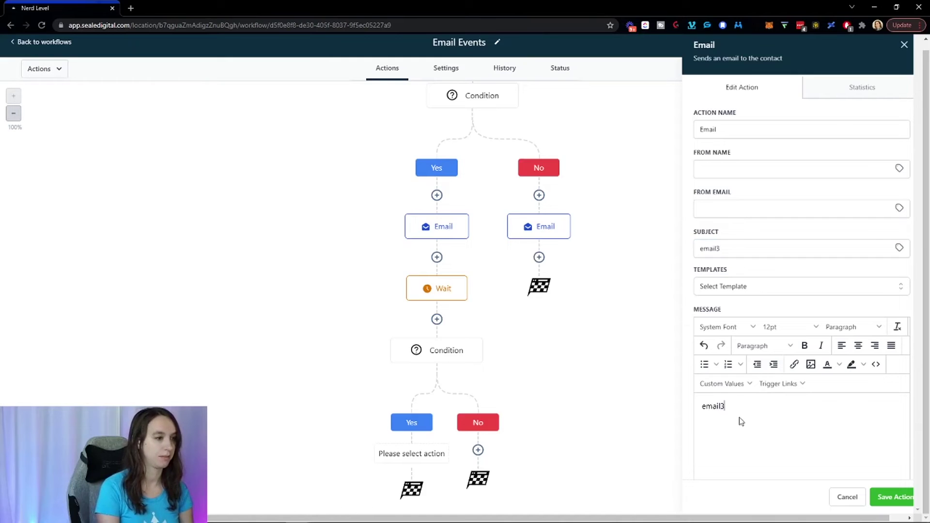
click(892, 497)
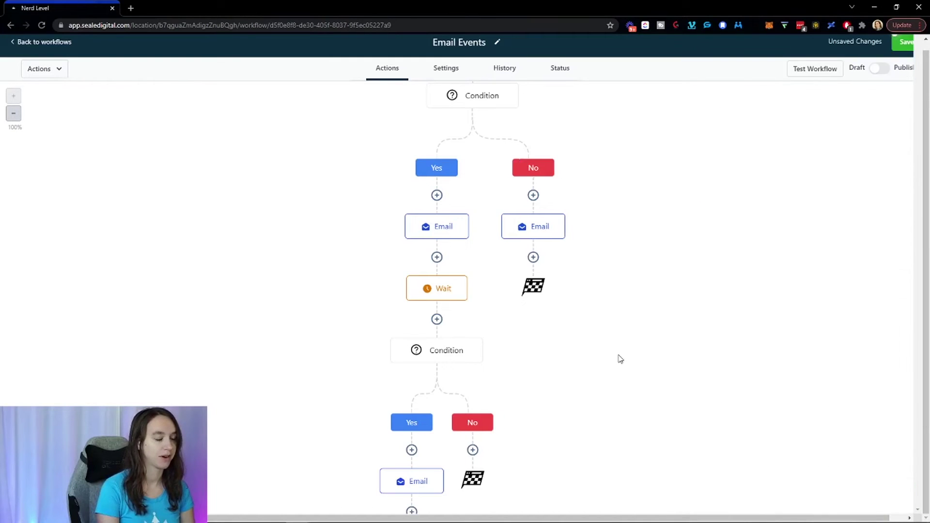
Add a Go To action after the Email in the first condition's No branch and link it to the Yes branch's first Email.
scroll(638, 353, down, 1)
scroll(692, 385, up, 3)
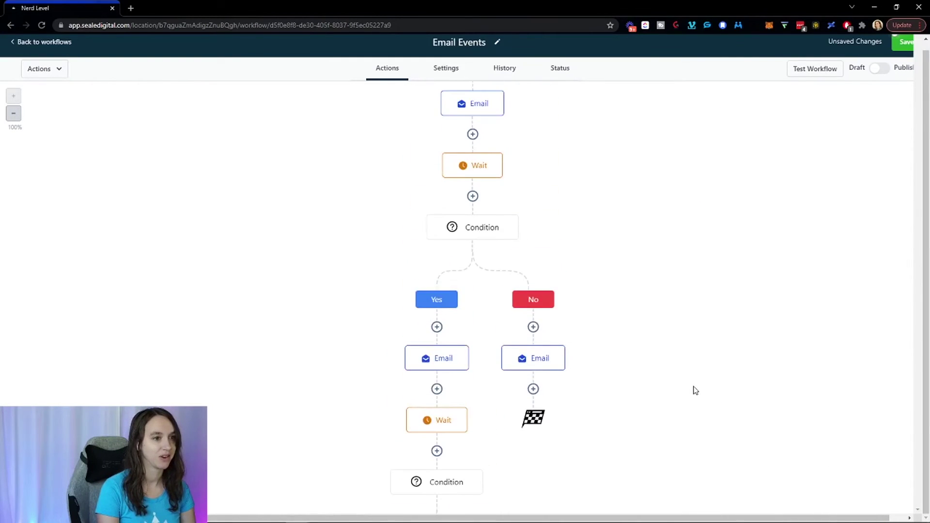
click(533, 389)
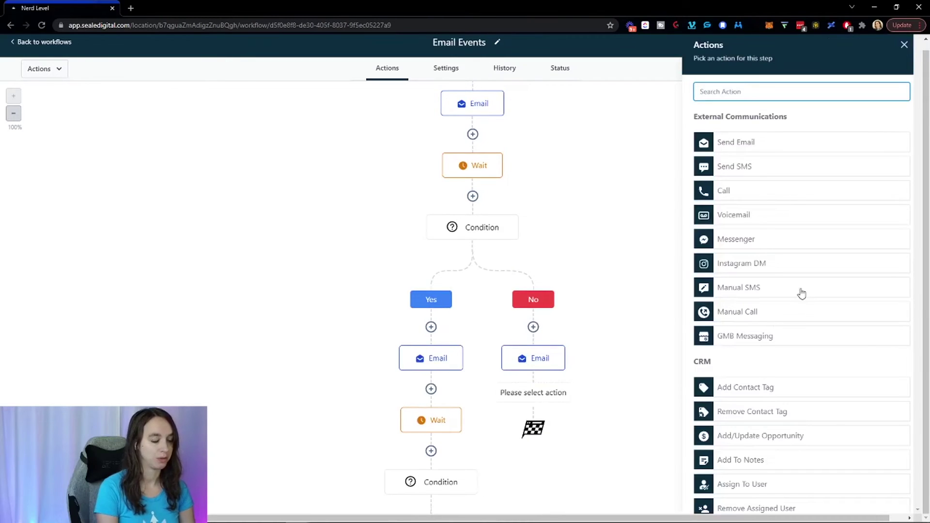
text(go)
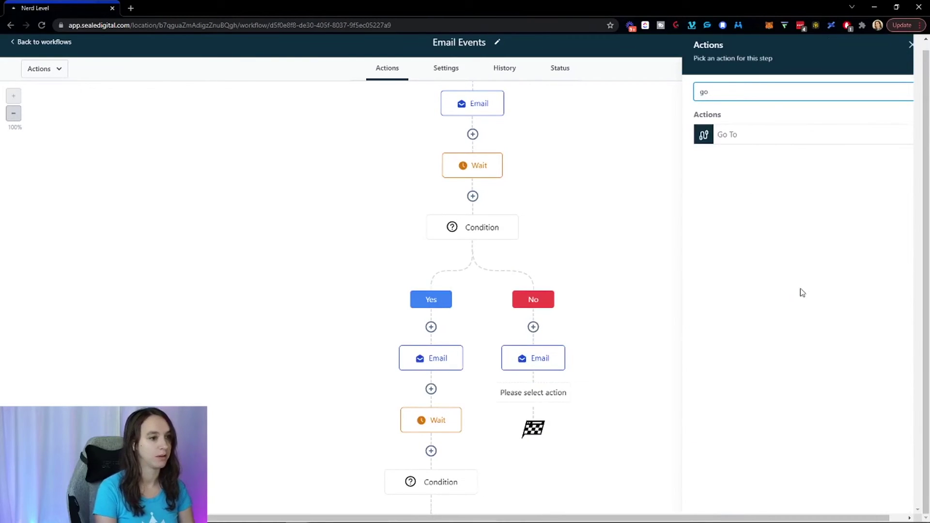
click(755, 131)
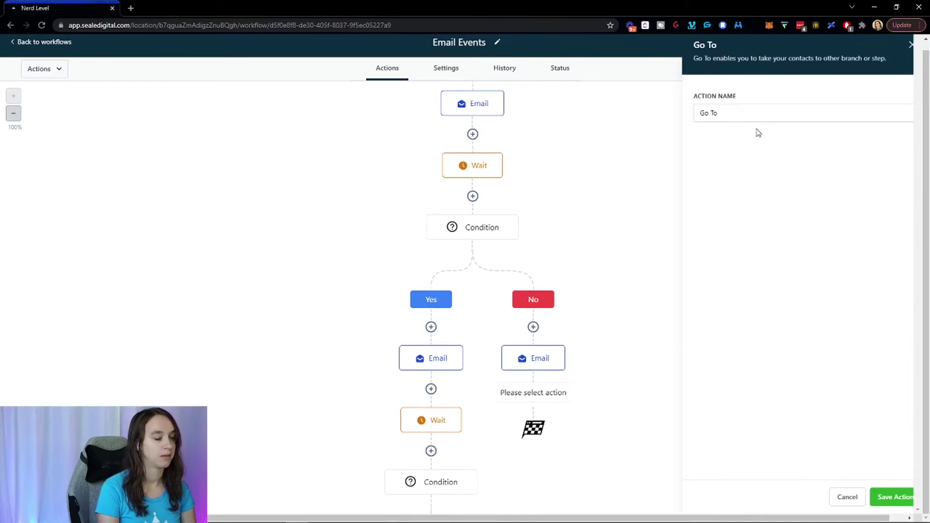
click(889, 498)
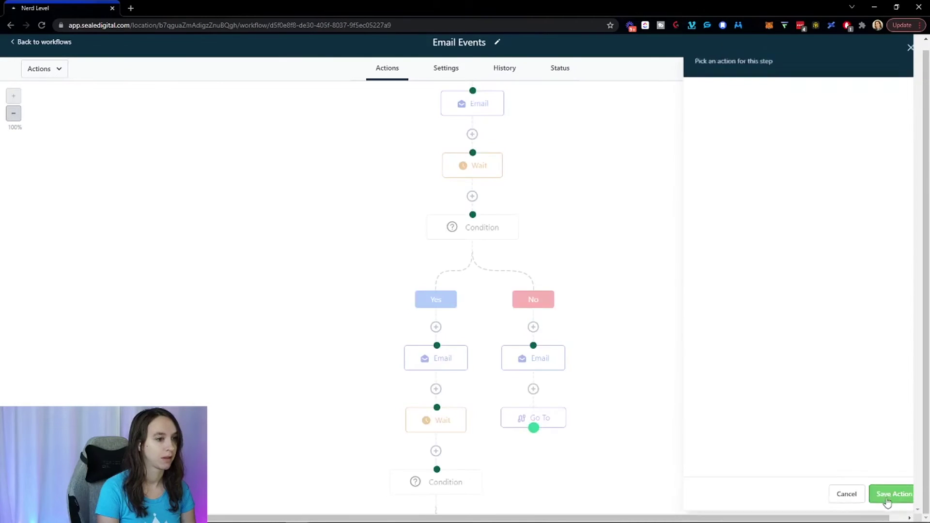
click(437, 345)
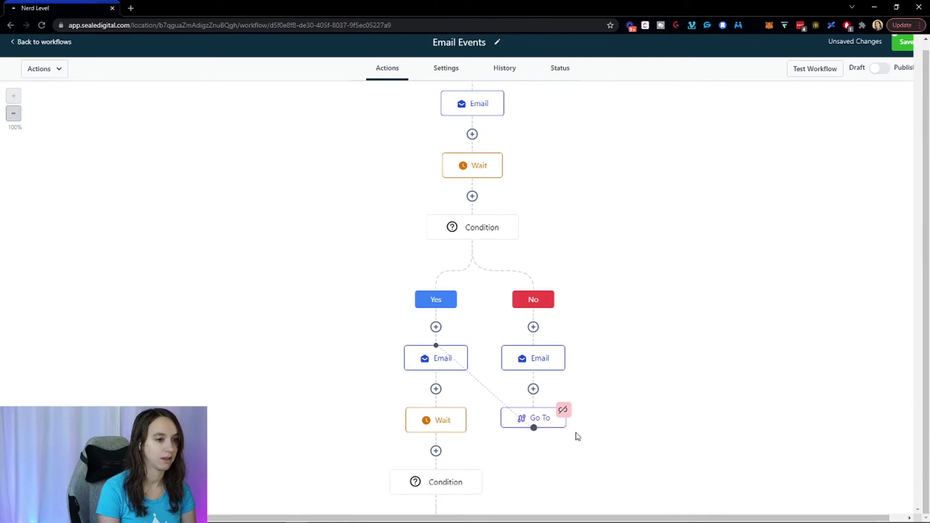
scroll(439, 324, down, 3)
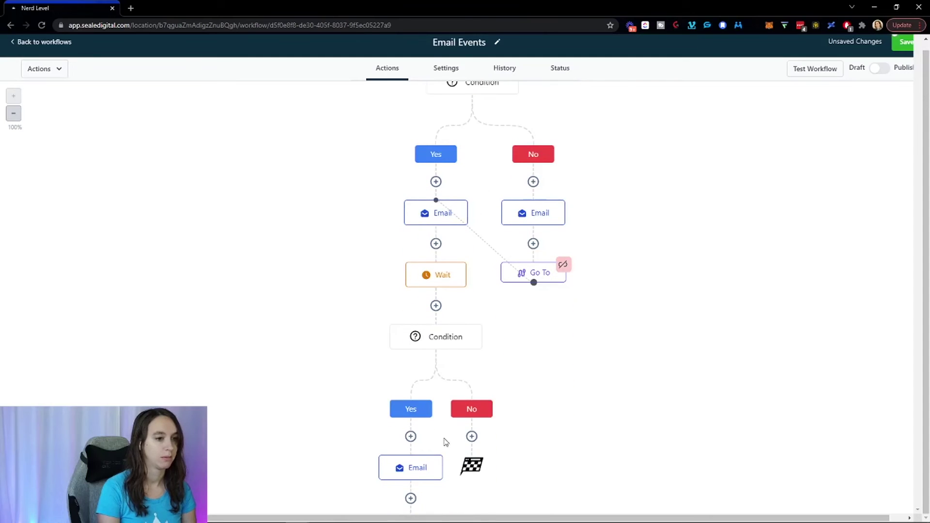
scroll(519, 367, up, 4)
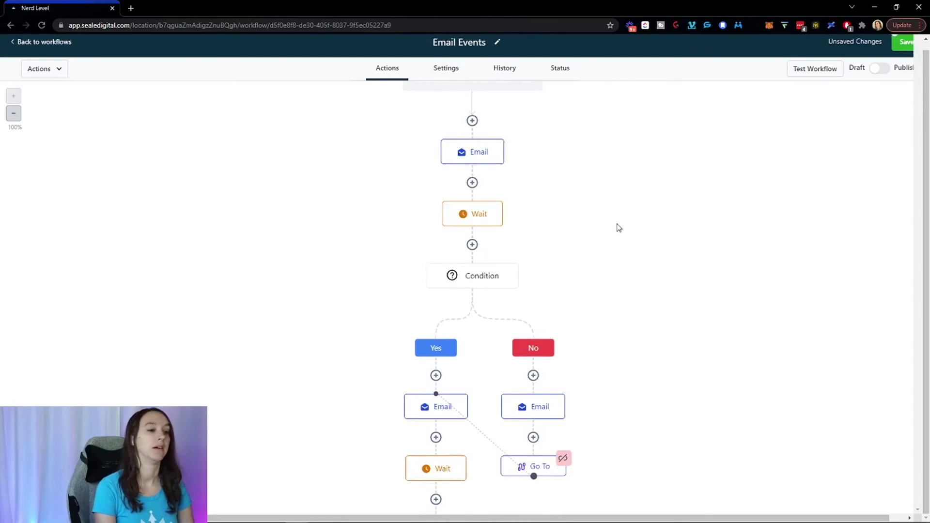
scroll(623, 232, down, 4)
scroll(623, 231, up, 5)
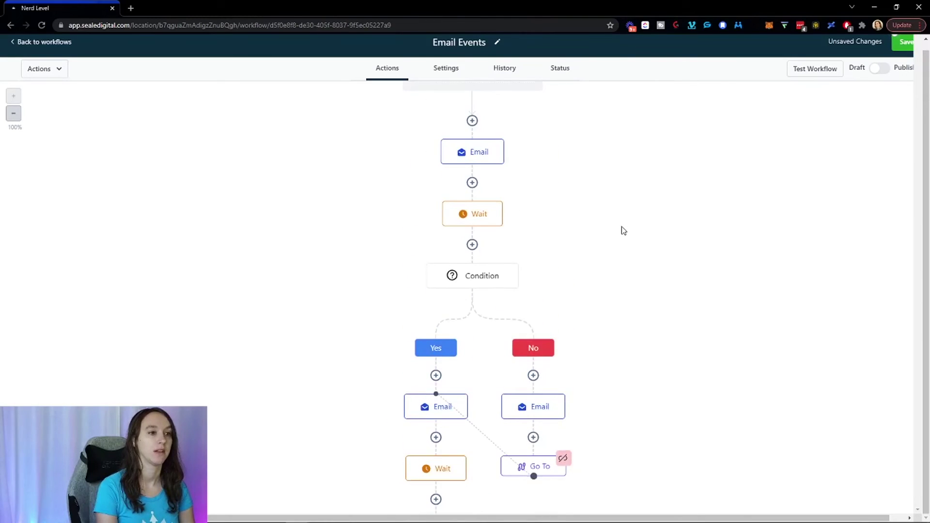